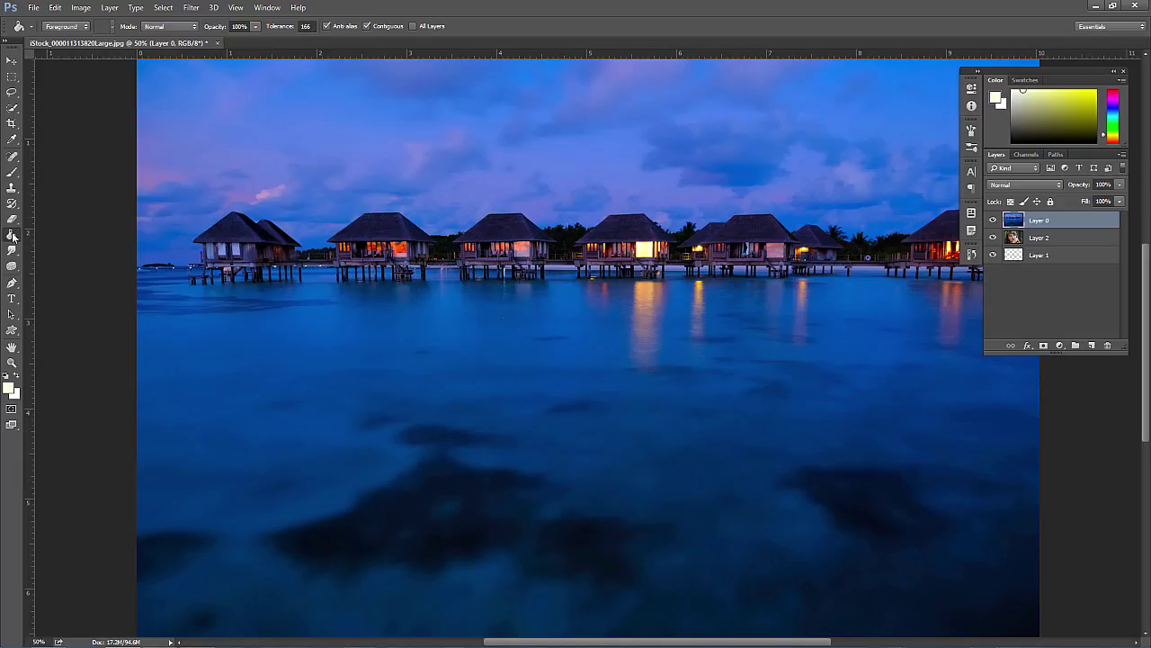
# - Switch to the Paint Bucket tool and add a new empty Layer 3 above Layer 0
pyautogui.rightClick(12, 235)
pyautogui.click(80, 244)
pyautogui.click(1091, 347)
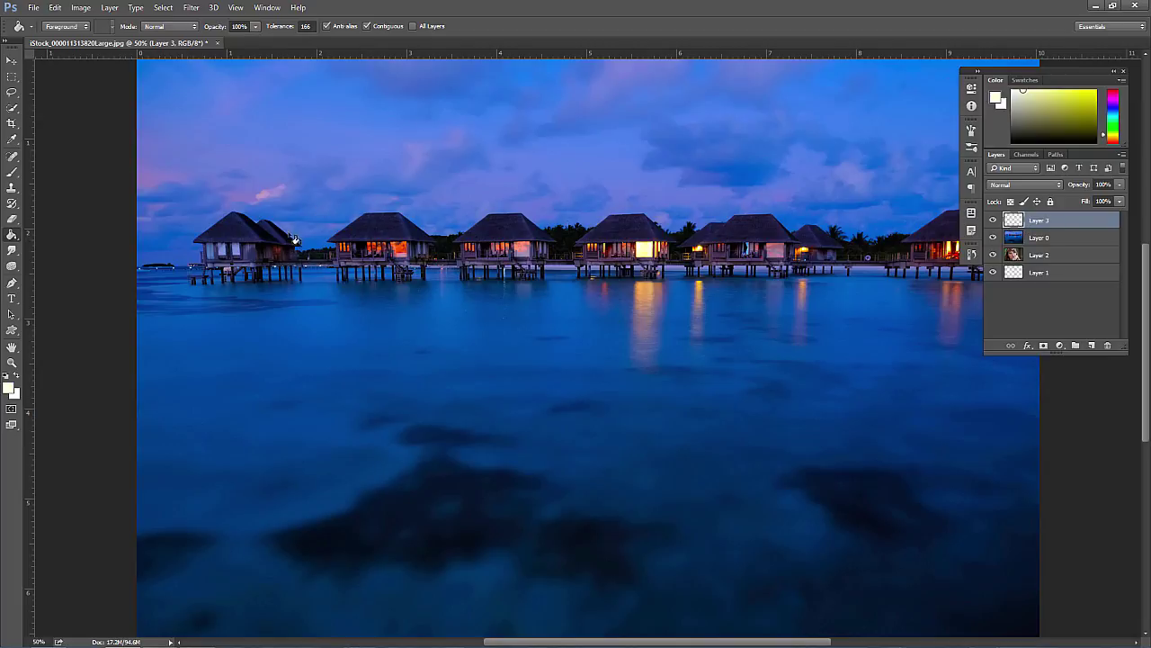
# - Set the foreground colour to blue, test-fill Layer 3 with it, then undo the fill
pyautogui.click(8, 386)
pyautogui.hotkey('ctrl', 'v')
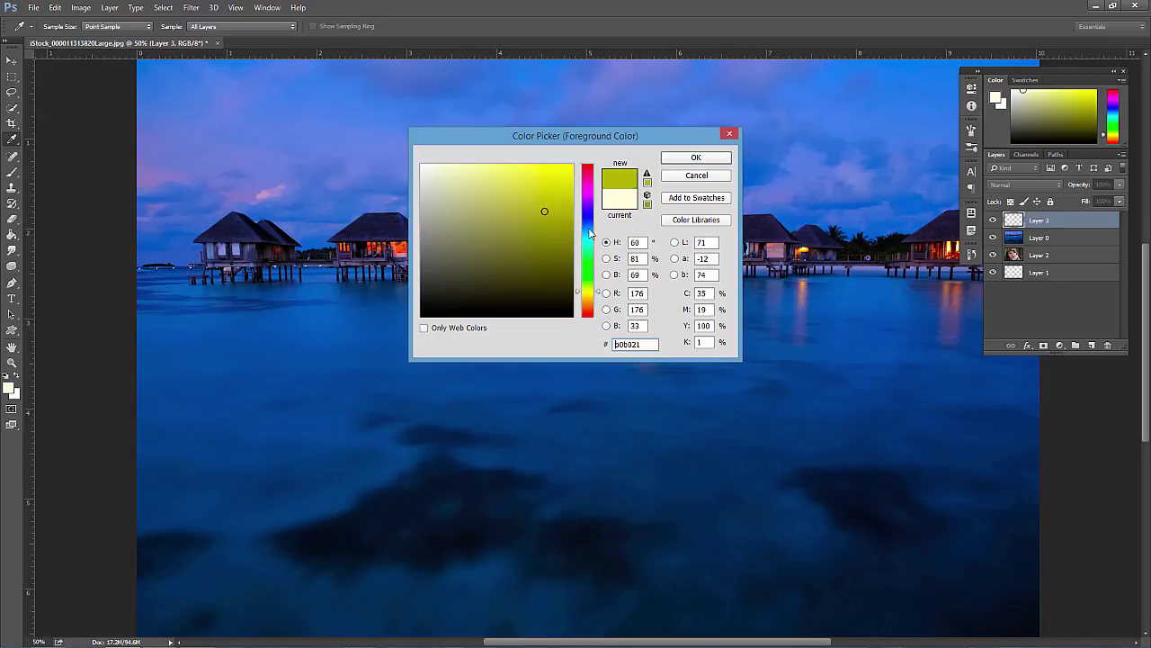
pyautogui.click(697, 157)
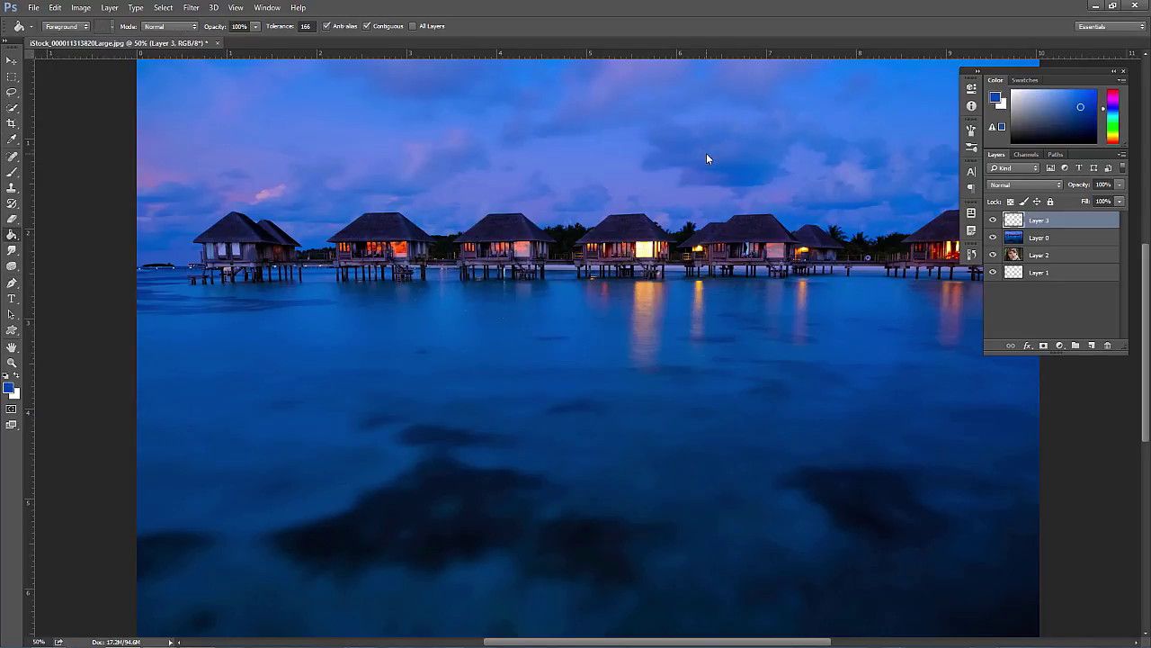
pyautogui.click(706, 158)
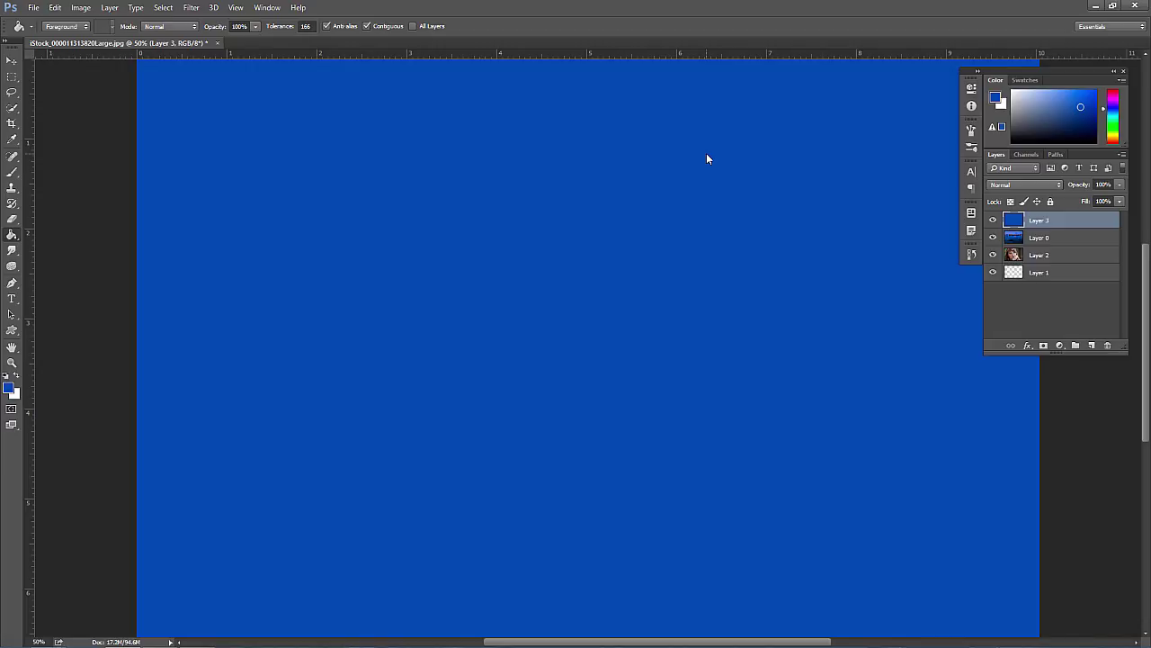
pyautogui.hotkey('ctrl', 'z')
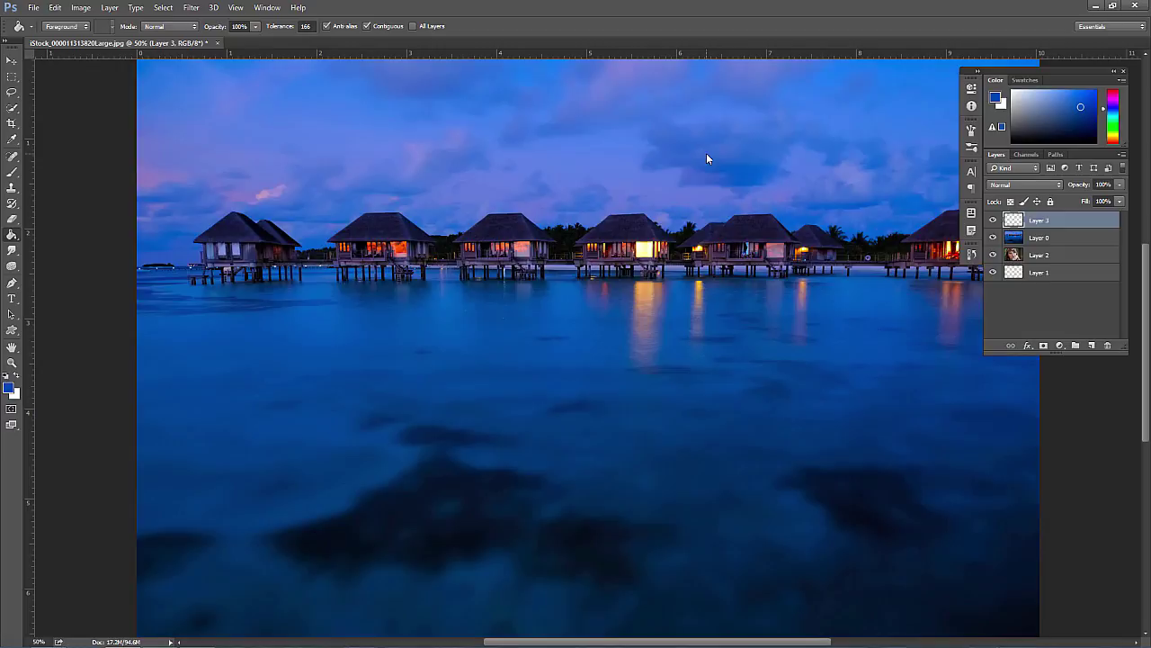
# - Switch between Layer 0 and Layer 2, return to Layer 3, and test then undo a white fill
pyautogui.click(1017, 240)
pyautogui.click(1019, 256)
pyautogui.click(1021, 237)
pyautogui.click(1020, 221)
pyautogui.hotkey('ctrl', 'BackSpace')
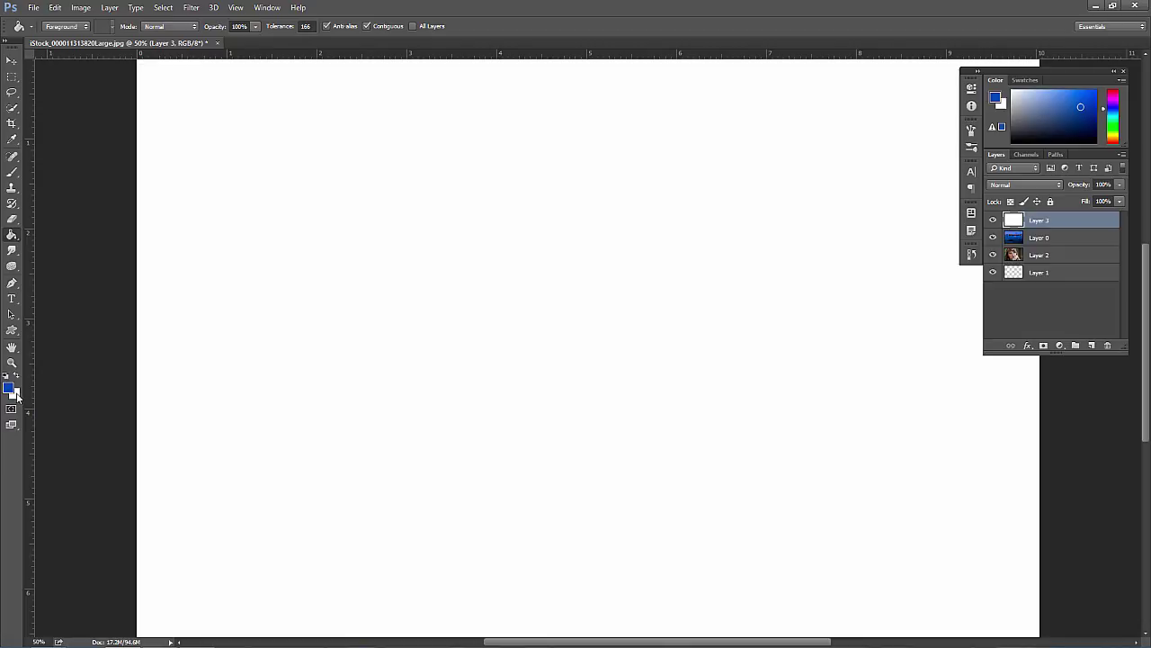
pyautogui.hotkey('ctrl', 'z')
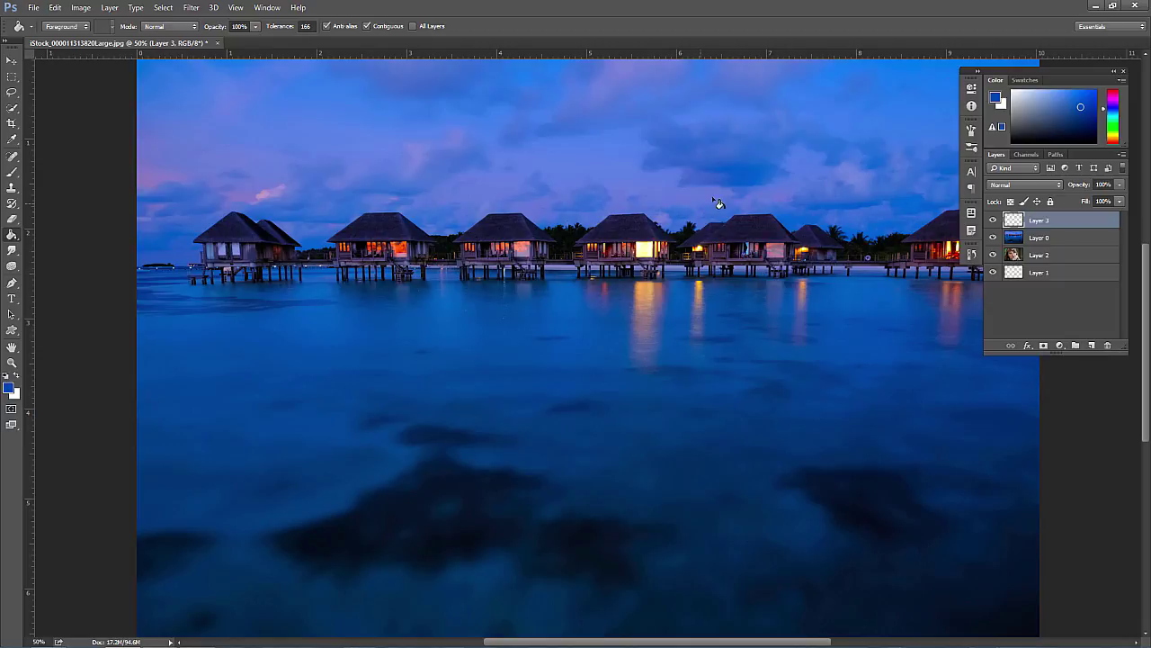
pyautogui.click(1057, 241)
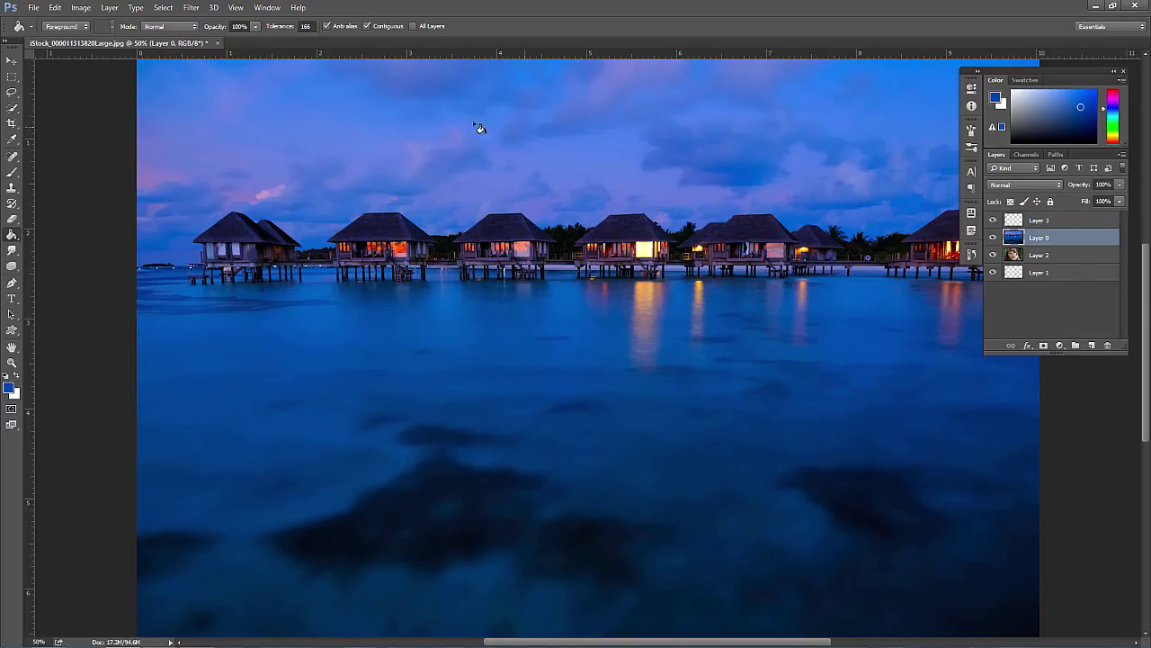
pyautogui.scroll(2, 429, 189)
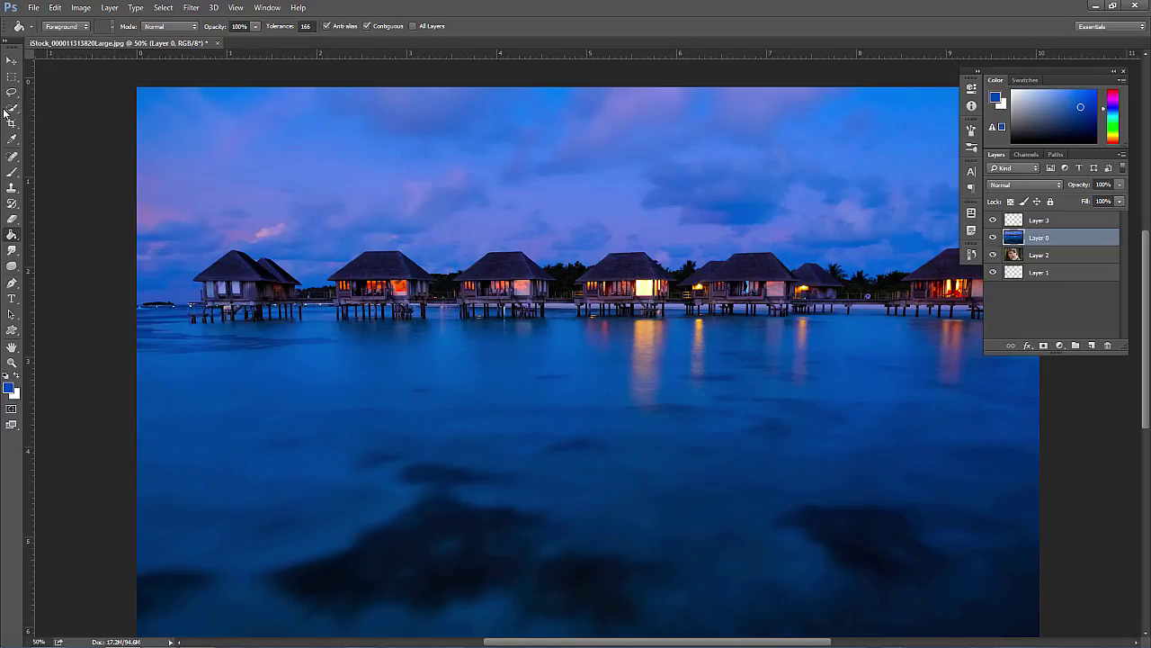
pyautogui.moveTo(11, 76); pyautogui.dragTo(59, 76)
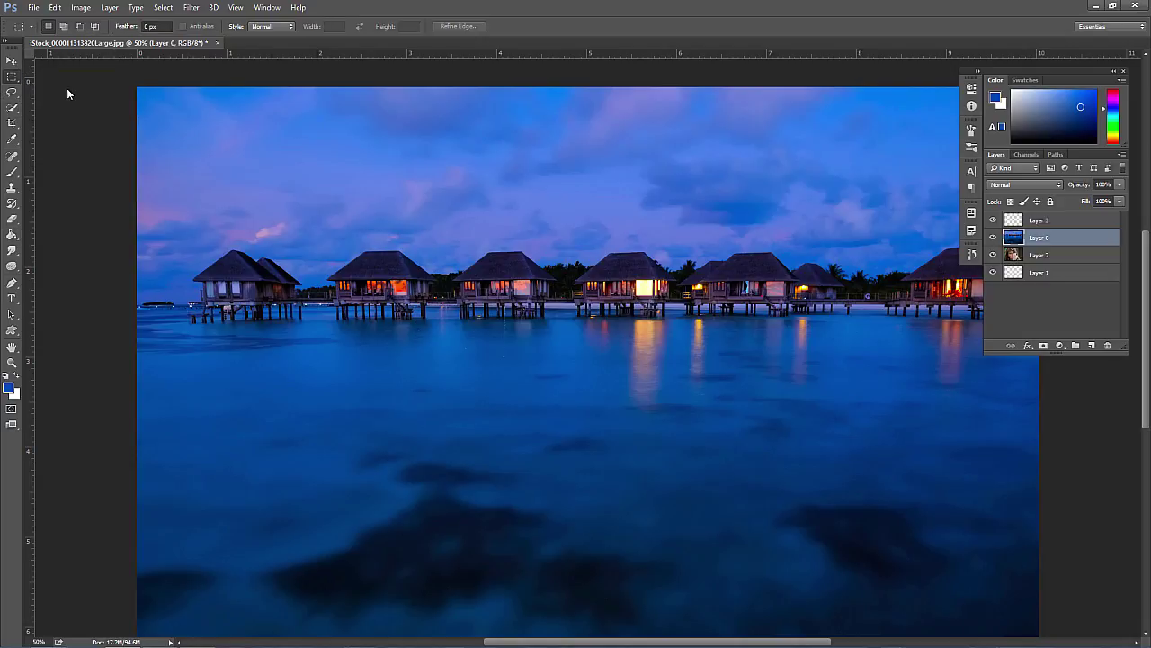
pyautogui.moveTo(266, 158); pyautogui.dragTo(663, 369)
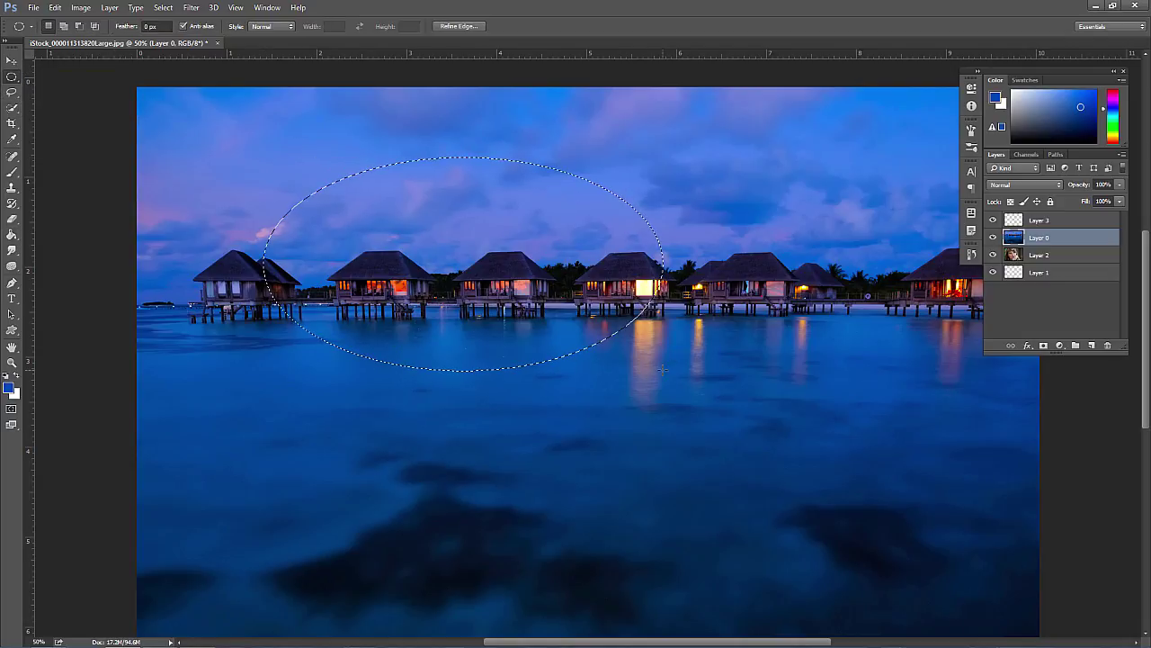
pyautogui.hotkey('alt', 'BackSpace')
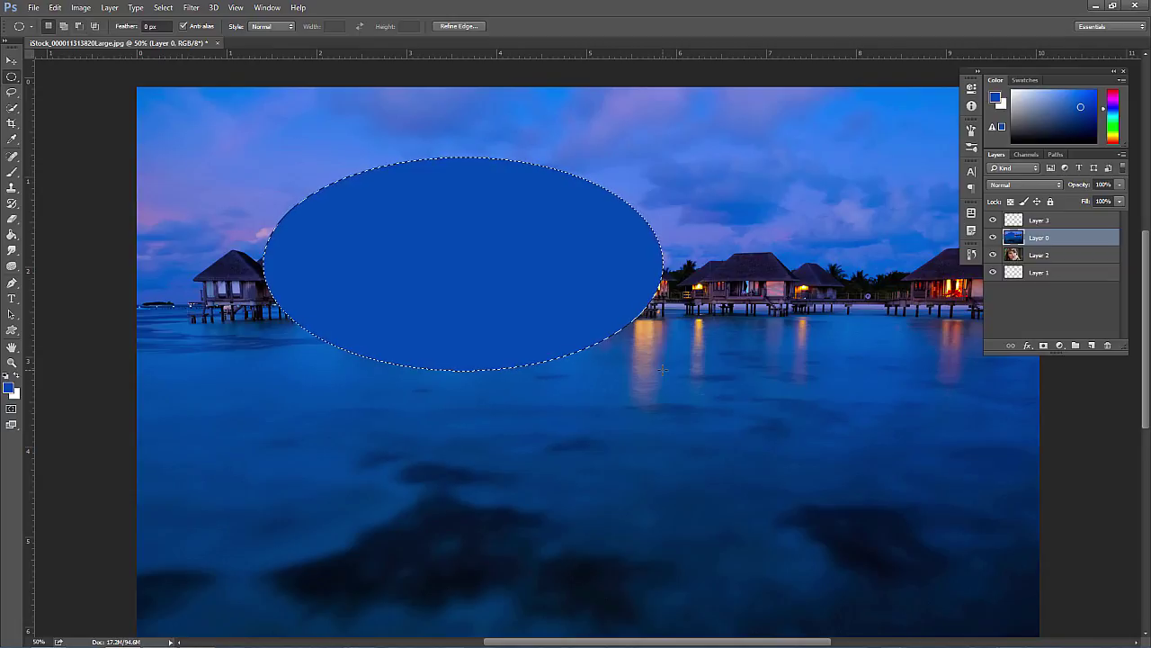
pyautogui.hotkey('ctrl', 'z')
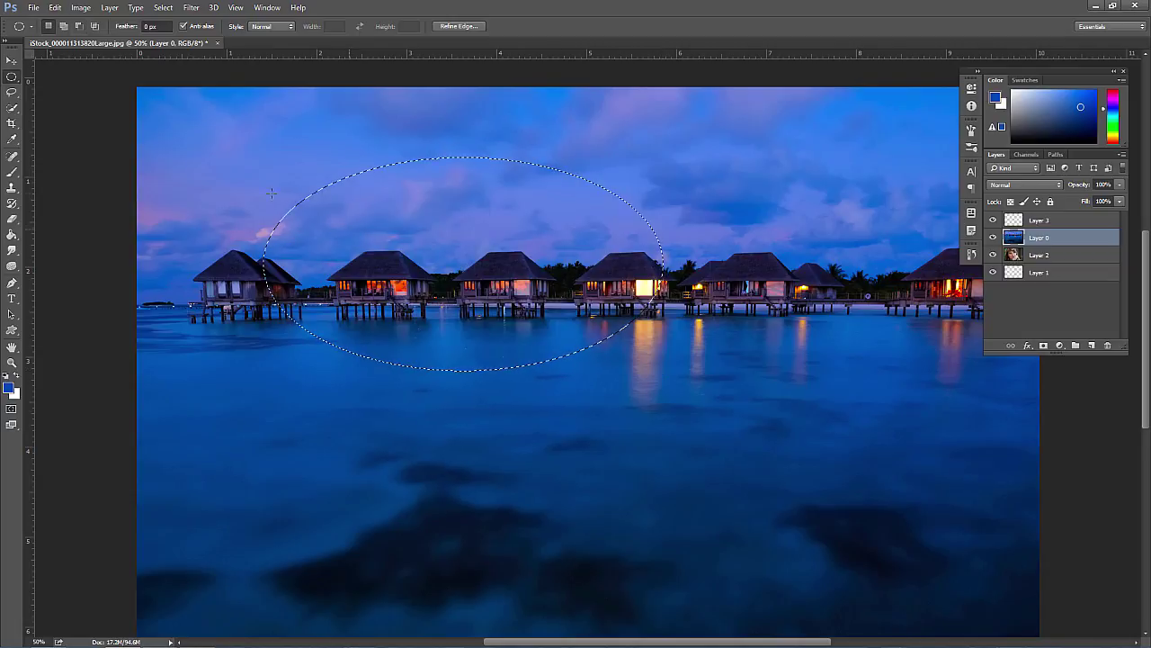
pyautogui.click(171, 144)
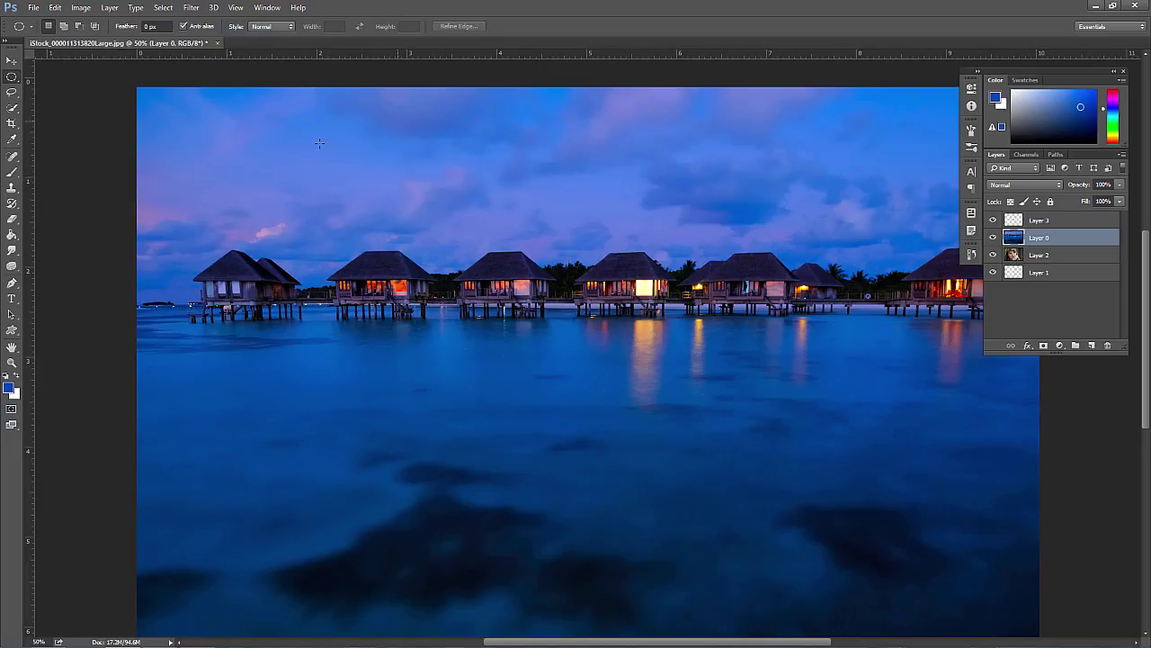
pyautogui.click(12, 233)
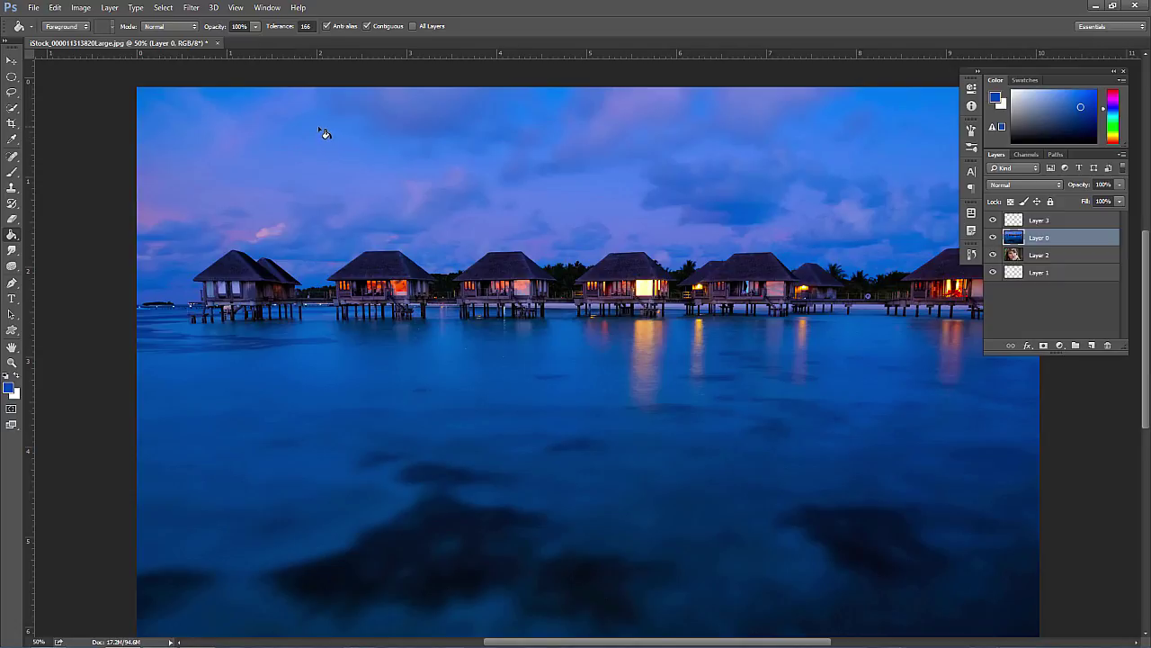
# - Lower the tolerance to 64, test a blue foreground fill on the sky, then undo it
pyautogui.moveTo(293, 34); pyautogui.dragTo(216, 30)
pyautogui.rightClick(12, 235)
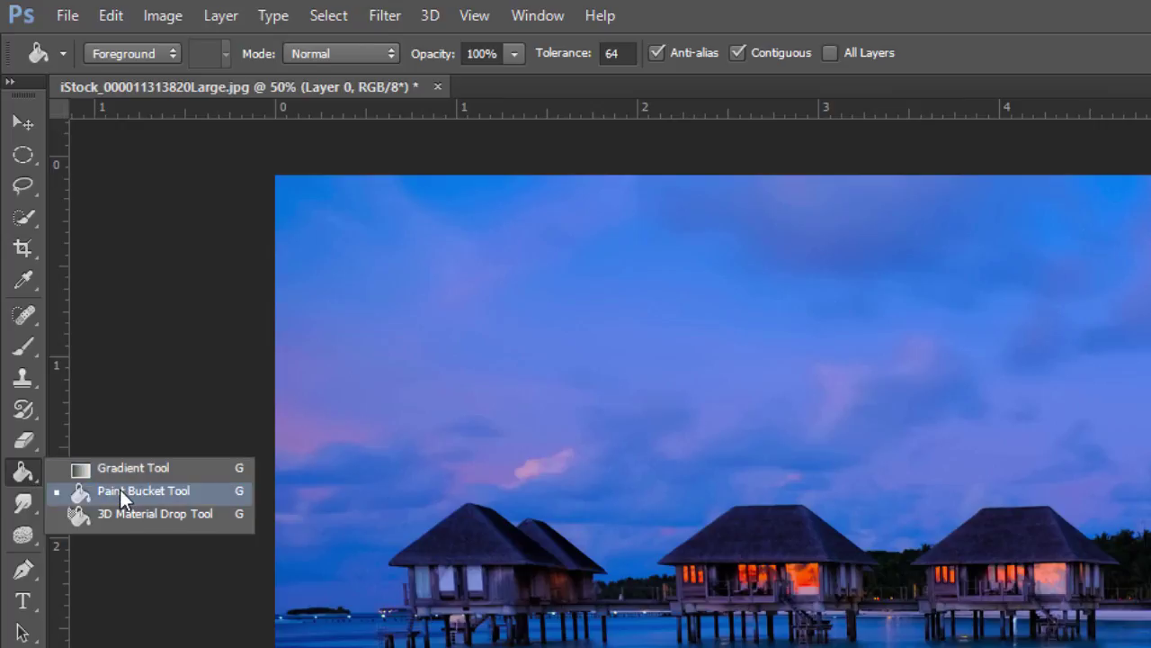
pyautogui.click(122, 488)
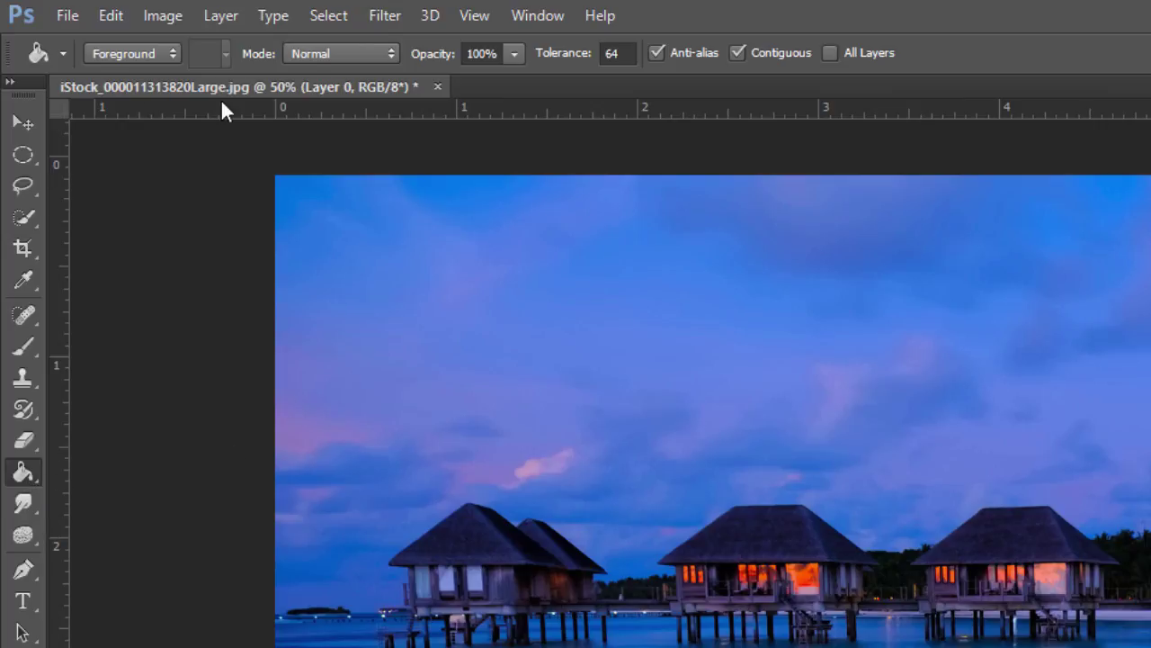
pyautogui.click(146, 53)
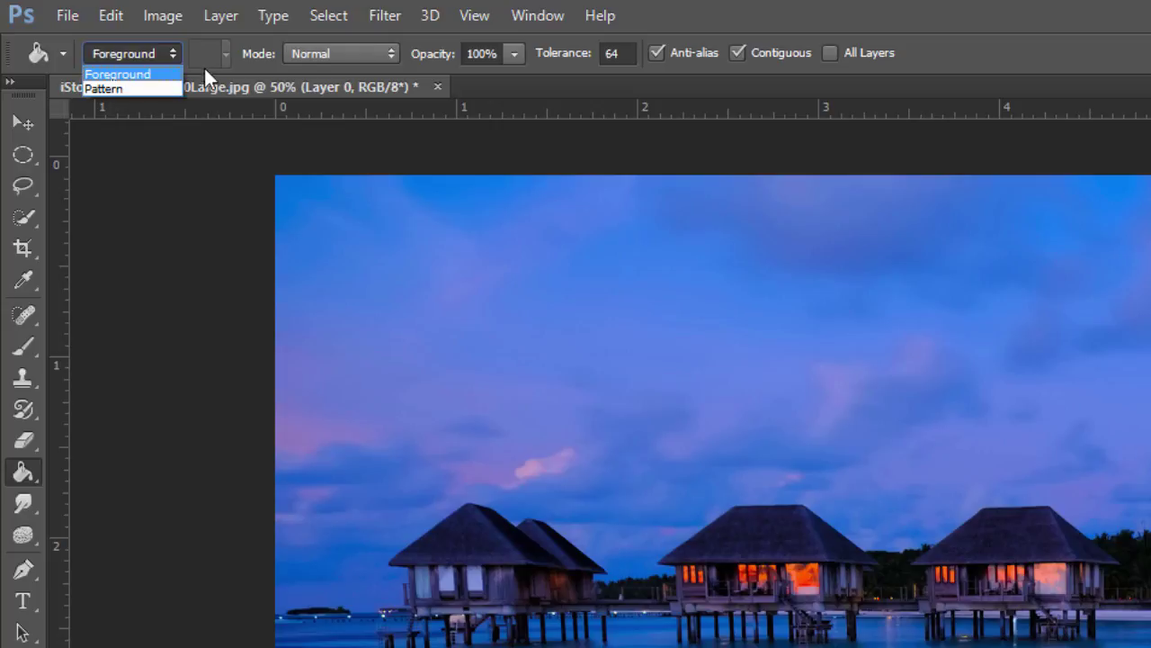
pyautogui.click(120, 77)
pyautogui.click(575, 260)
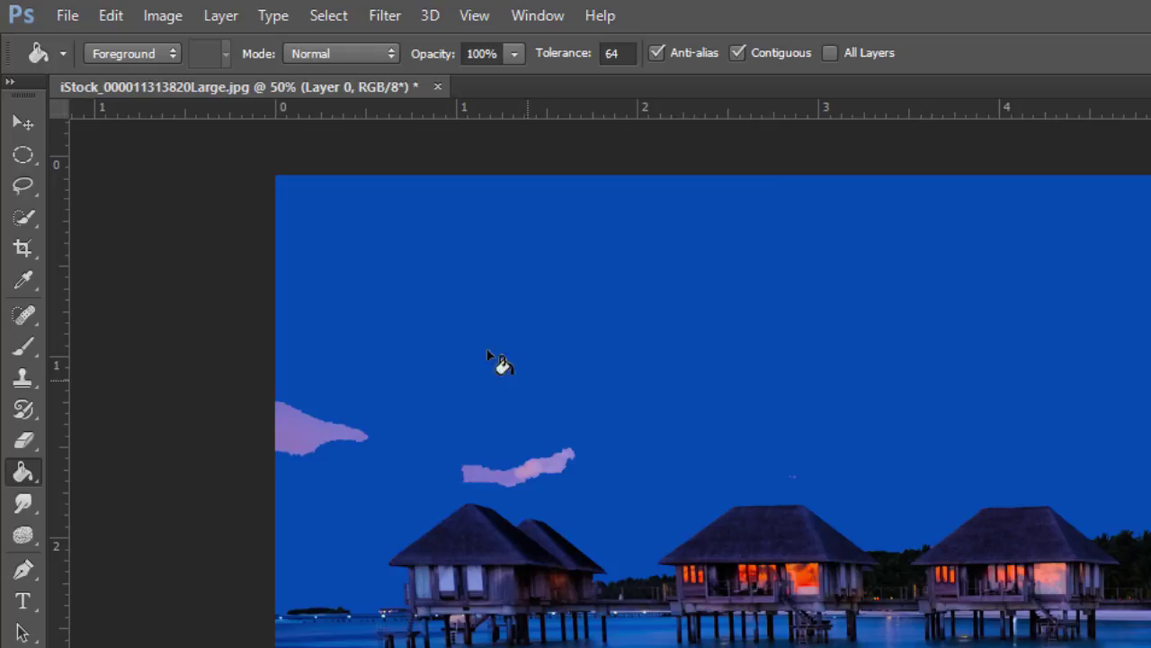
pyautogui.click(111, 16)
pyautogui.click(107, 41)
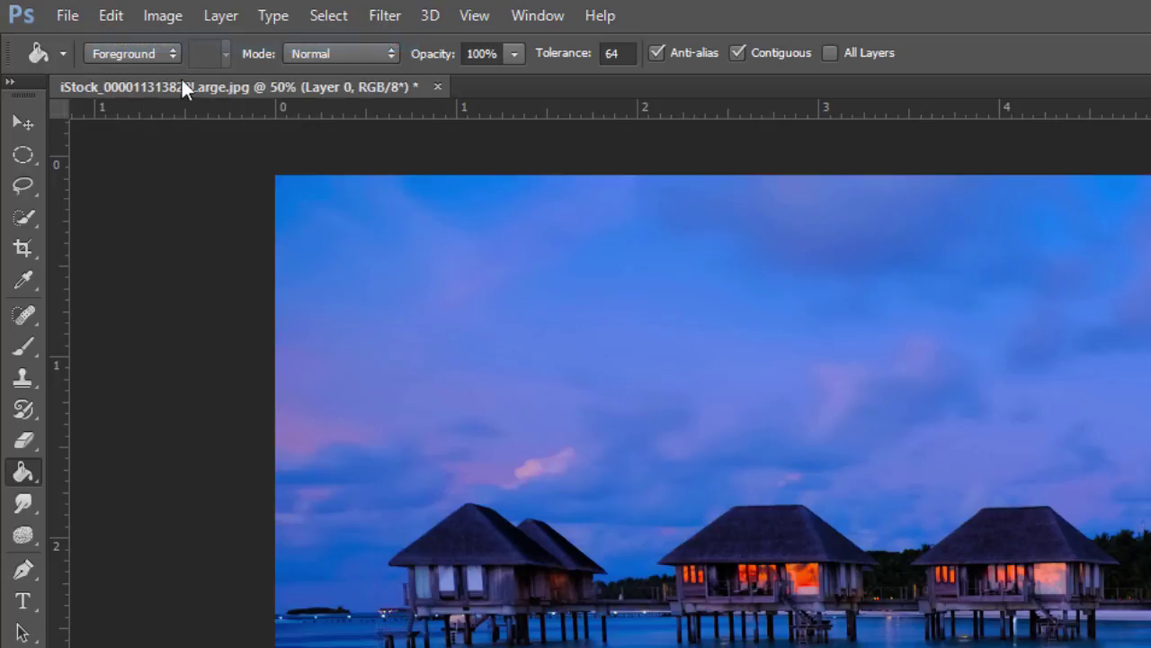
# - Test and undo a yellow flower pattern fill on the sky, then return to foreground colour
pyautogui.click(148, 56)
pyautogui.click(140, 83)
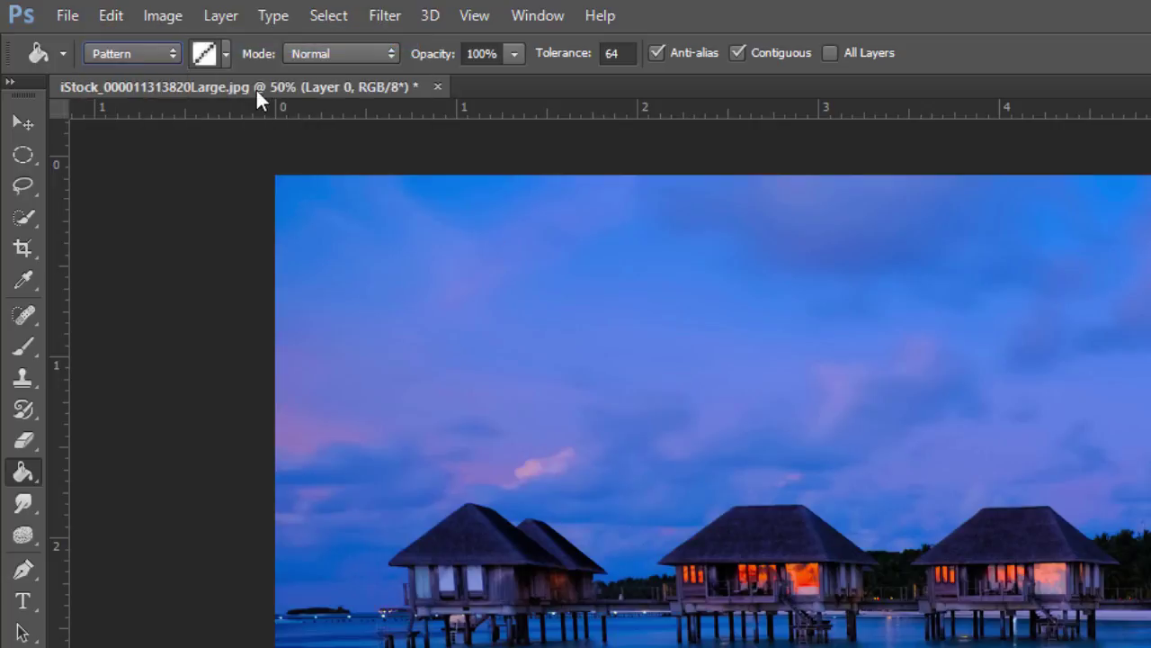
pyautogui.click(226, 54)
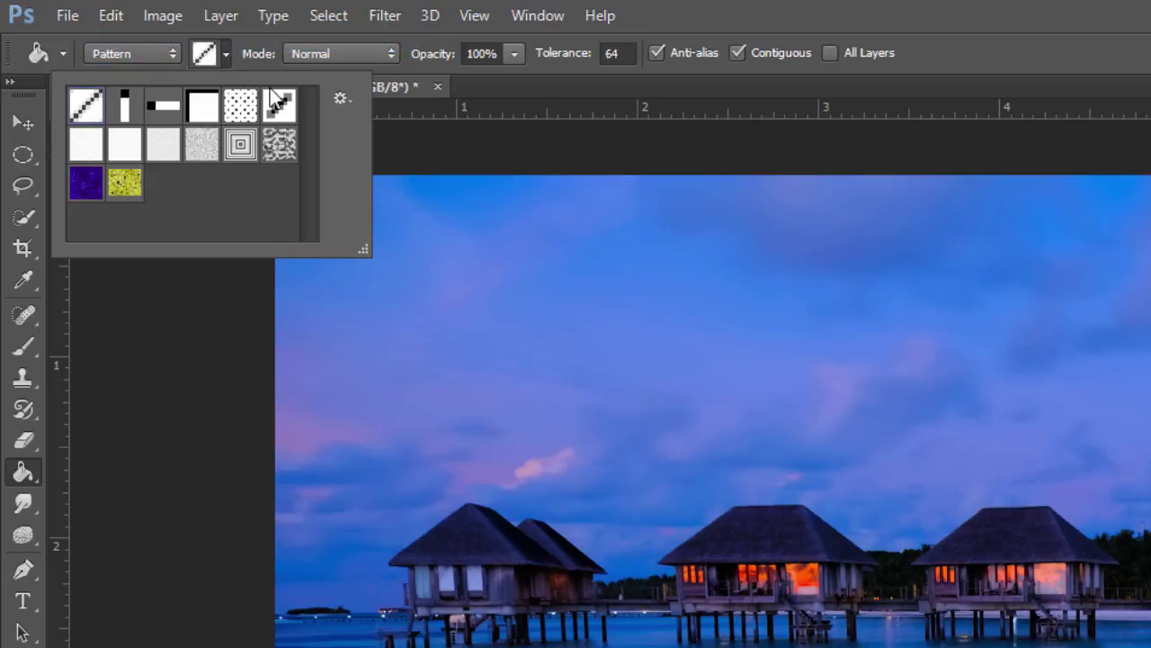
pyautogui.click(124, 184)
pyautogui.click(501, 241)
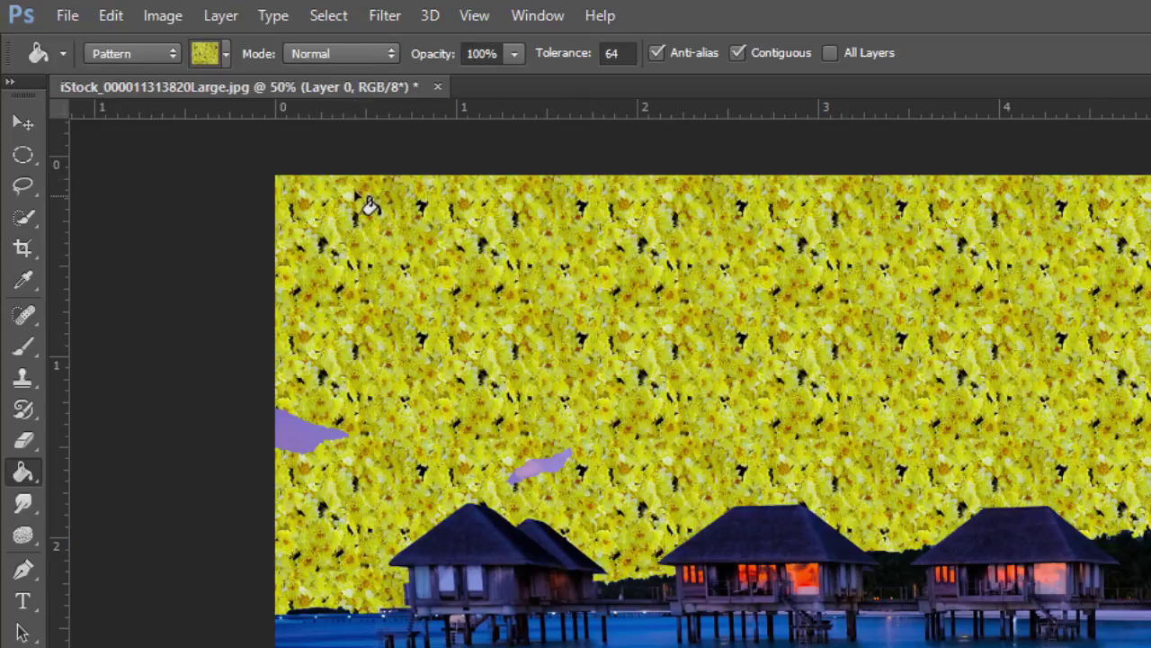
pyautogui.hotkey('ctrl', 'z')
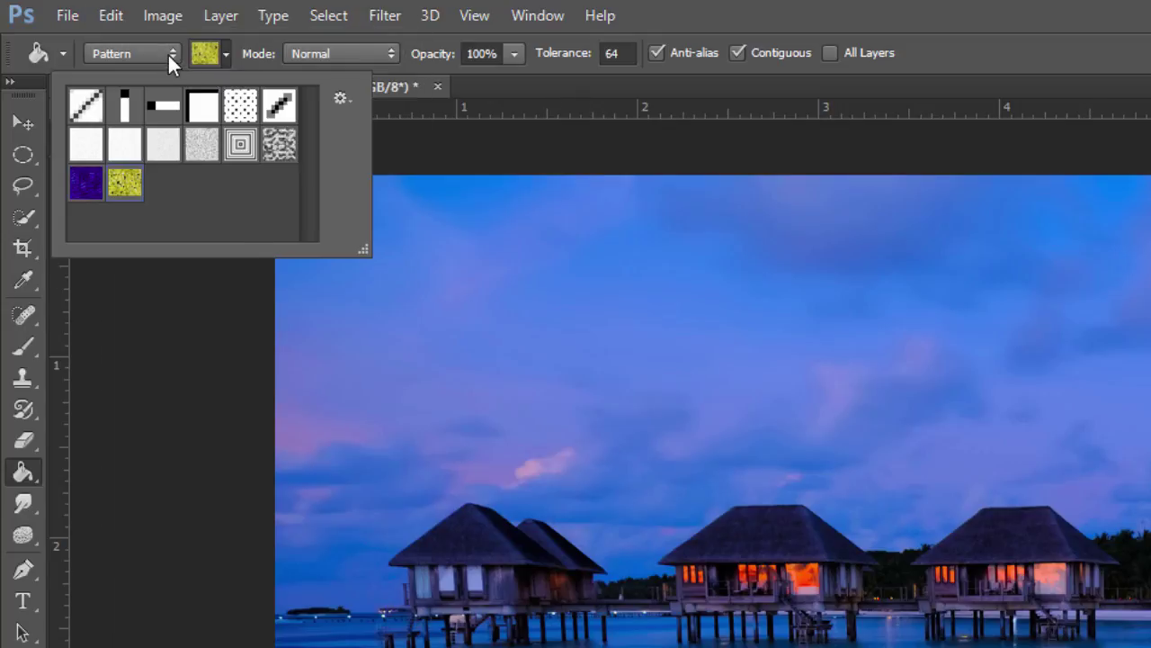
pyautogui.click(167, 52)
pyautogui.click(135, 75)
pyautogui.click(322, 54)
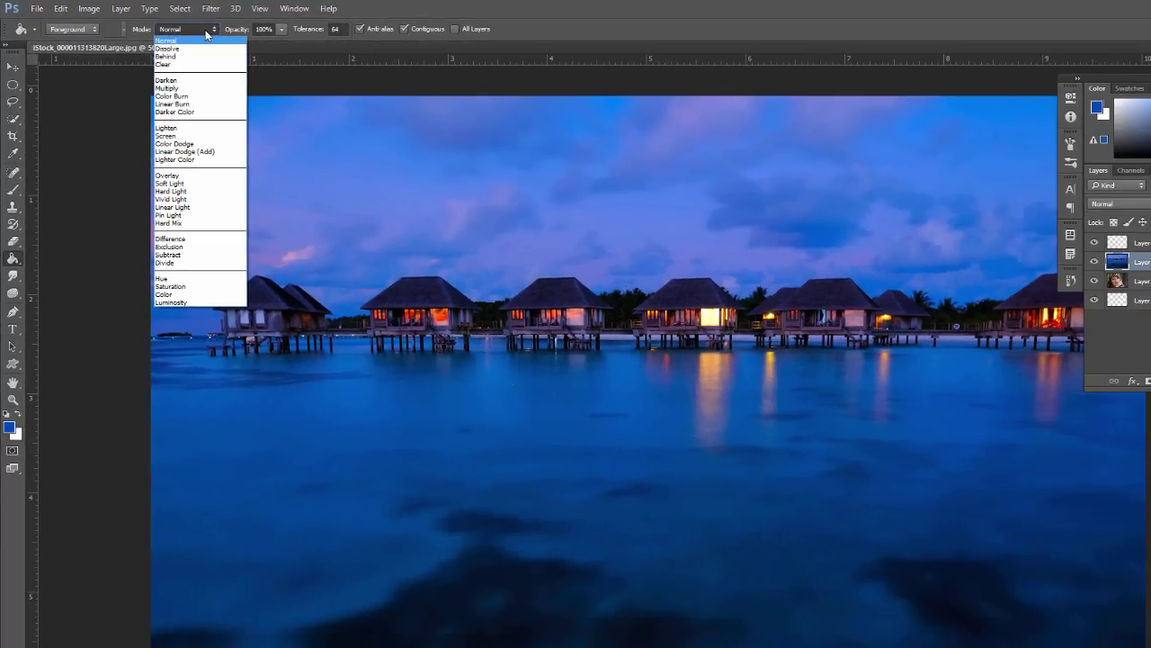
# - Leave the Paint Bucket blend mode at Normal
pyautogui.click(205, 41)
pyautogui.click(205, 34)
pyautogui.click(205, 41)
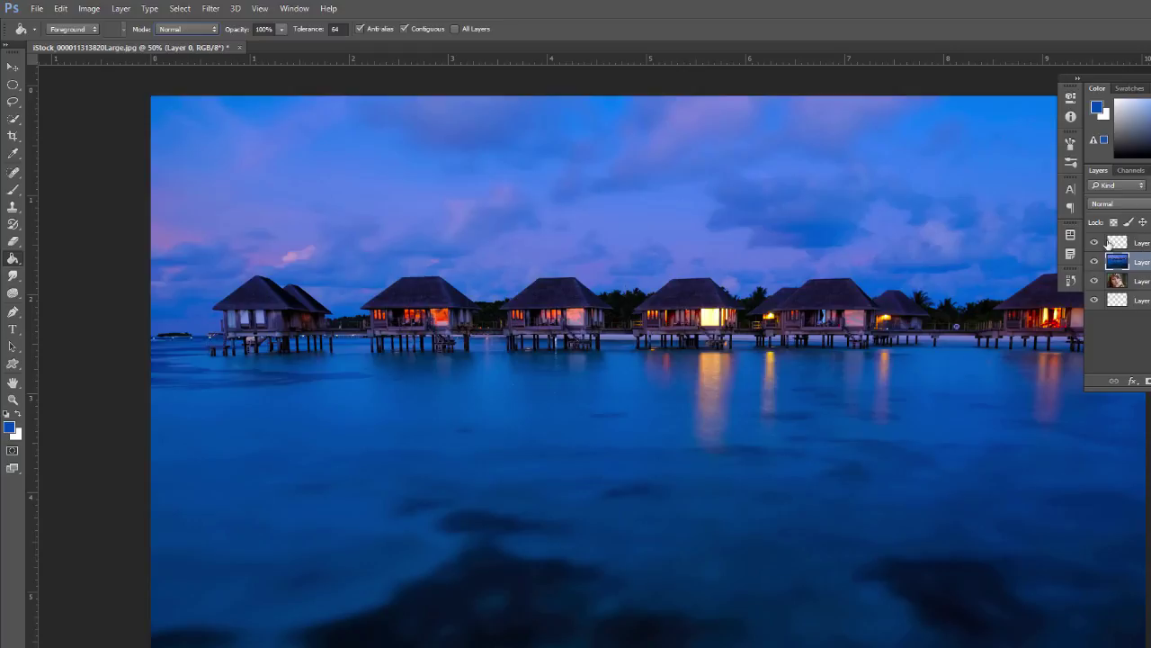
# - Lower the fill opacity and restore it to 100%, then drop the tolerance below 64
pyautogui.click(282, 29)
pyautogui.moveTo(285, 43); pyautogui.dragTo(356, 77)
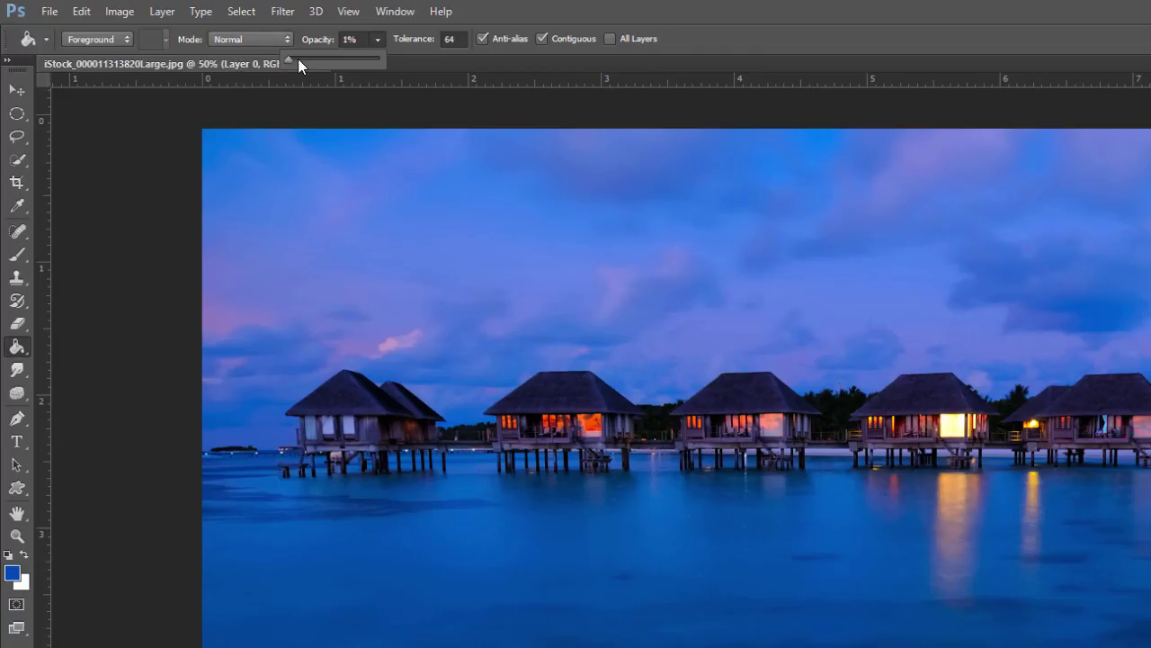
pyautogui.moveTo(298, 59); pyautogui.dragTo(415, 72)
pyautogui.click(377, 39)
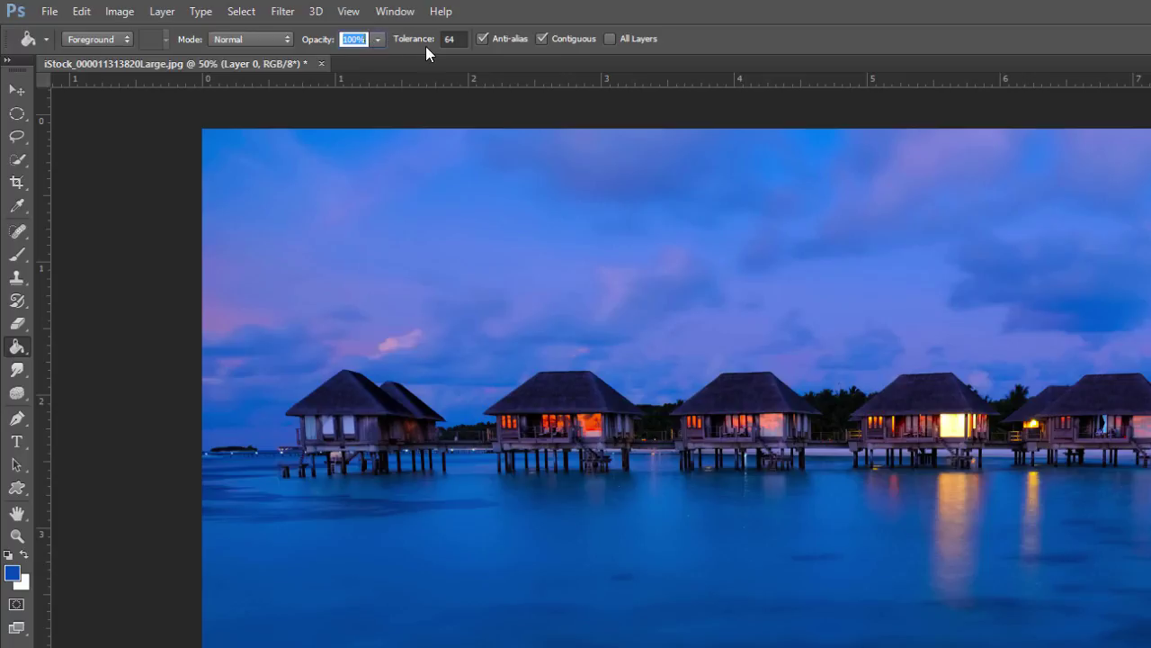
pyautogui.moveTo(429, 44); pyautogui.dragTo(193, 38)
# - With Contiguous off, try a blue sky fill at tolerance 39 and undo it
pyautogui.hotkey('shift', 'Tab')
pyautogui.click(540, 39)
pyautogui.click(542, 39)
pyautogui.moveTo(409, 46); pyautogui.dragTo(442, 45)
pyautogui.press('capslock')
pyautogui.click(468, 194)
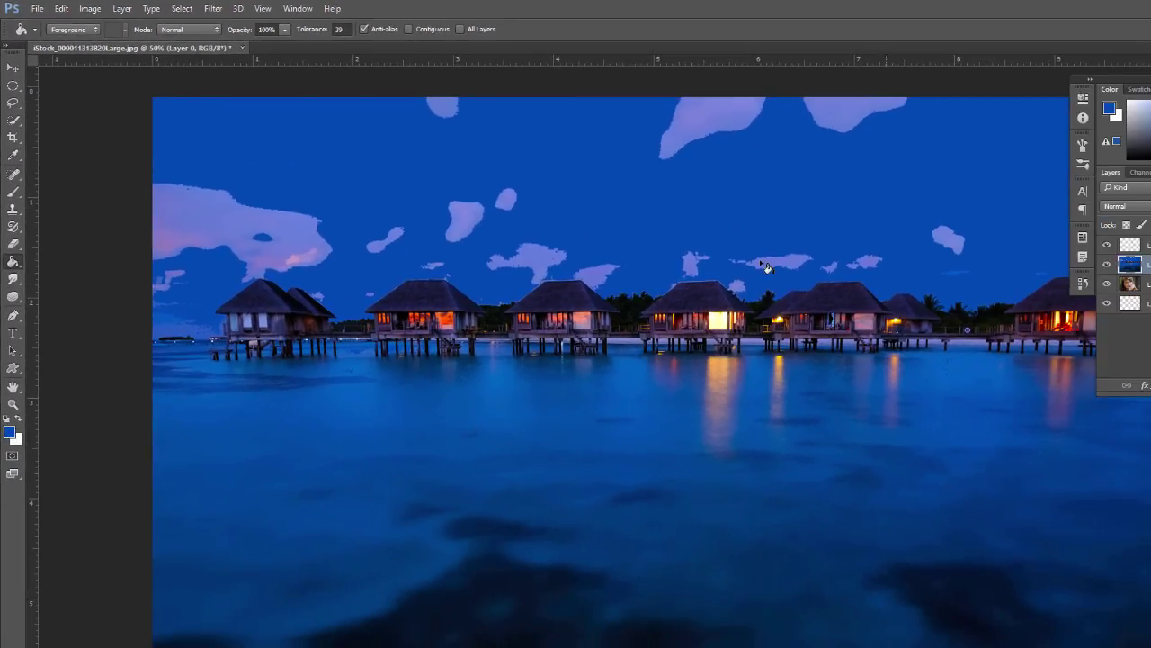
pyautogui.hotkey('ctrl', 'z')
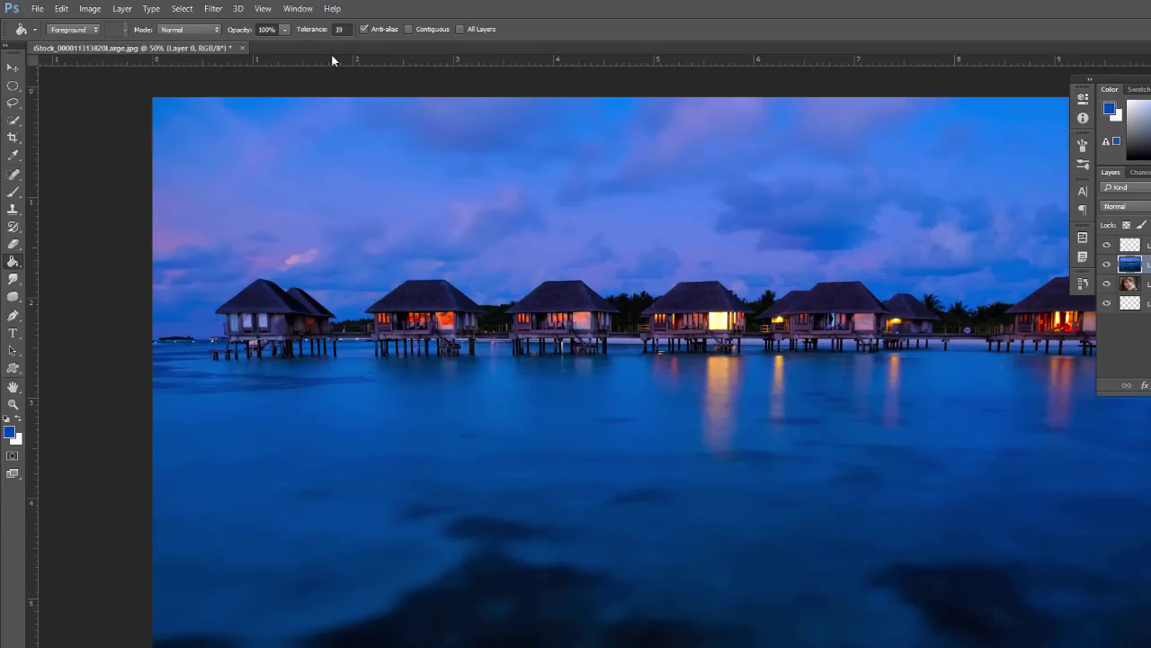
# - Test and undo a fill at tolerance 118, then fill the darker sky at tolerance 15
pyautogui.click(342, 30)
pyautogui.moveTo(313, 33); pyautogui.dragTo(357, 33)
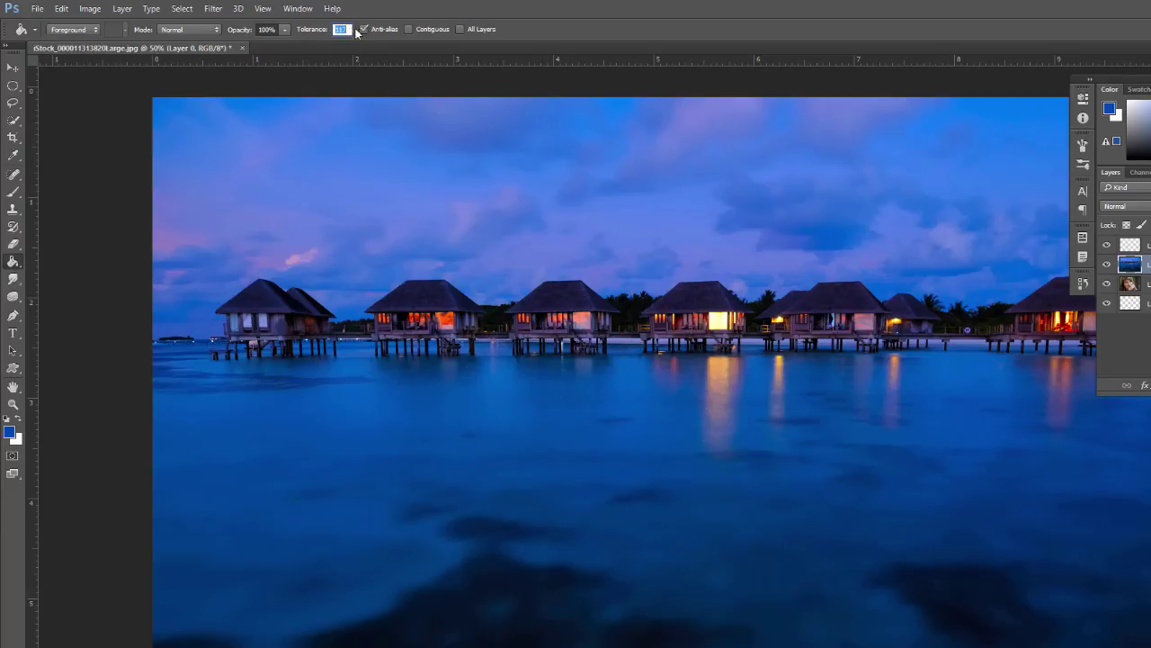
pyautogui.click(358, 158)
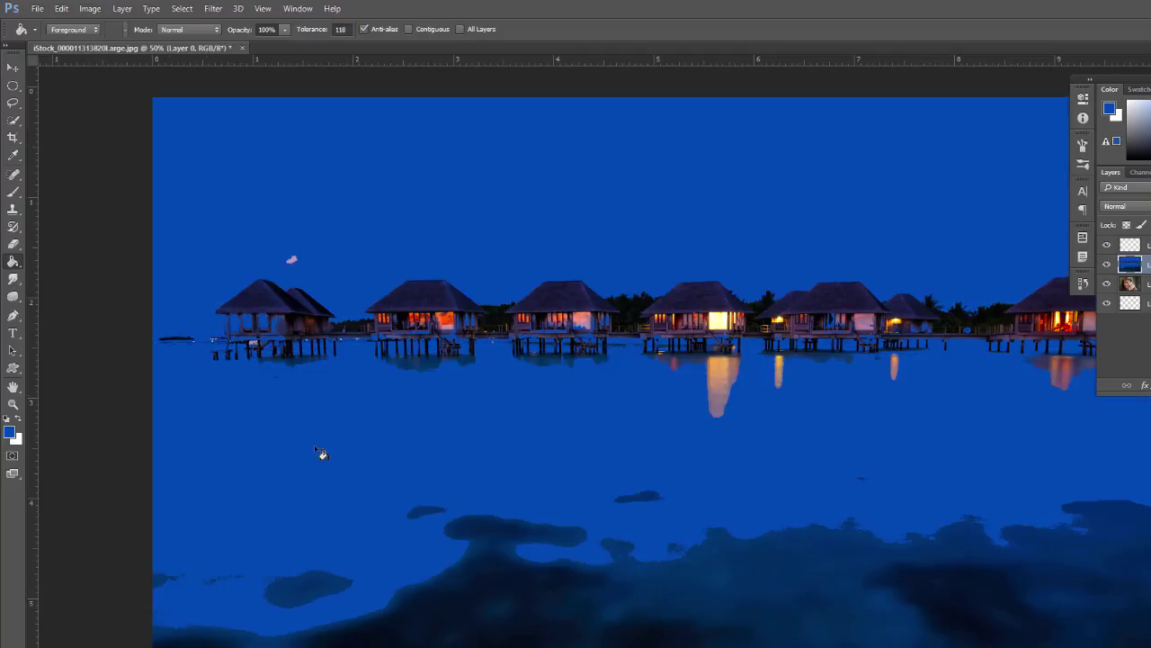
pyautogui.hotkey('ctrl', 'z')
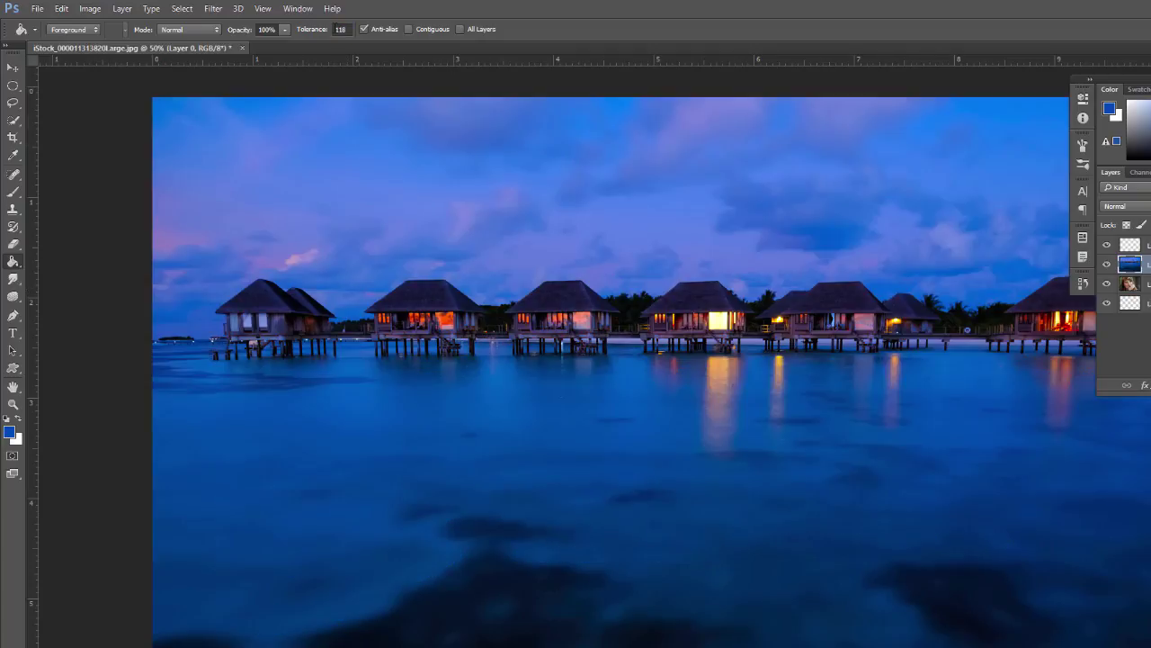
pyautogui.moveTo(310, 31); pyautogui.dragTo(248, 33)
pyautogui.click(357, 166)
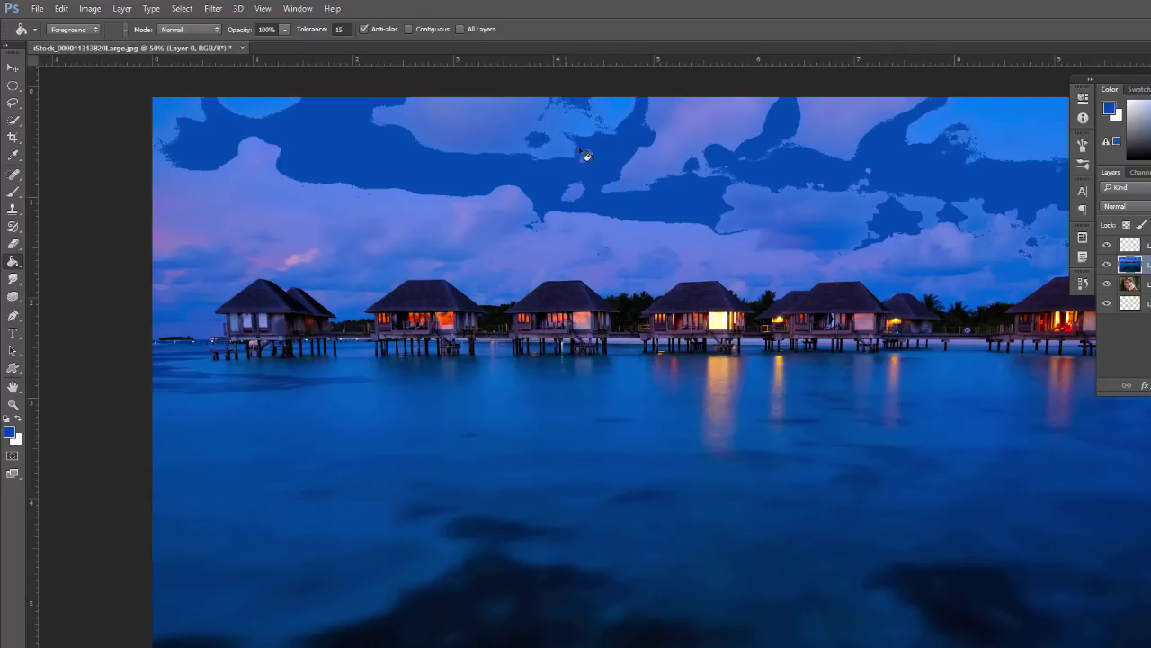
# - Undo the sky fill, then test a fill with Anti-alias turned off and undo it
pyautogui.hotkey('ctrl', 'z')
pyautogui.click(363, 29)
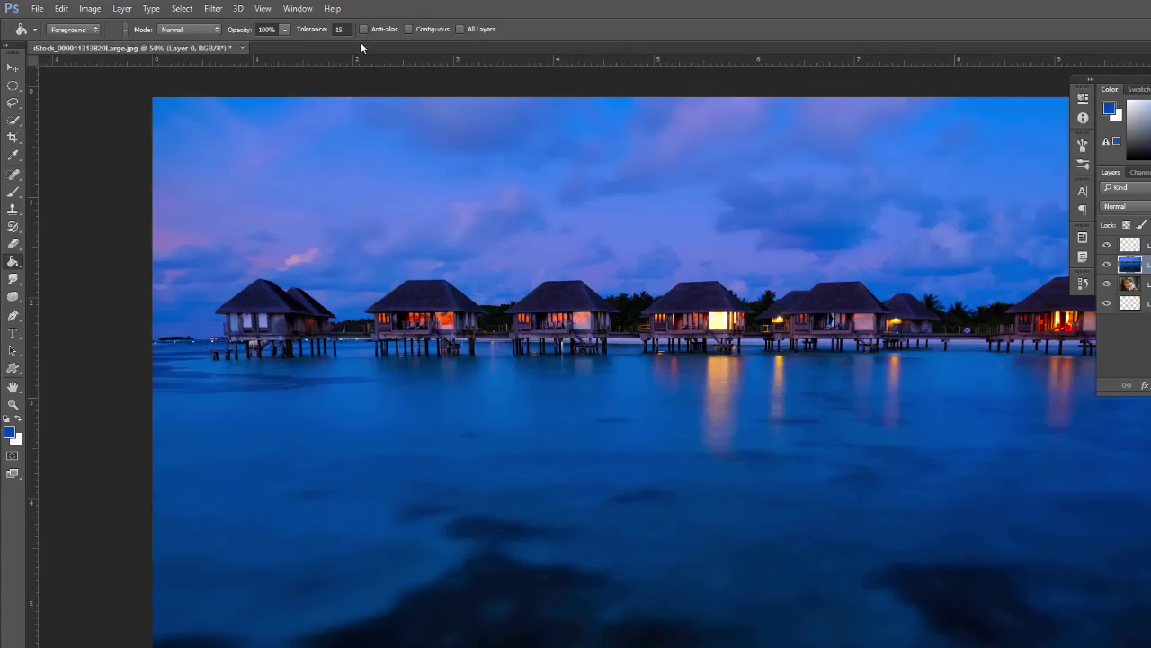
pyautogui.click(369, 115)
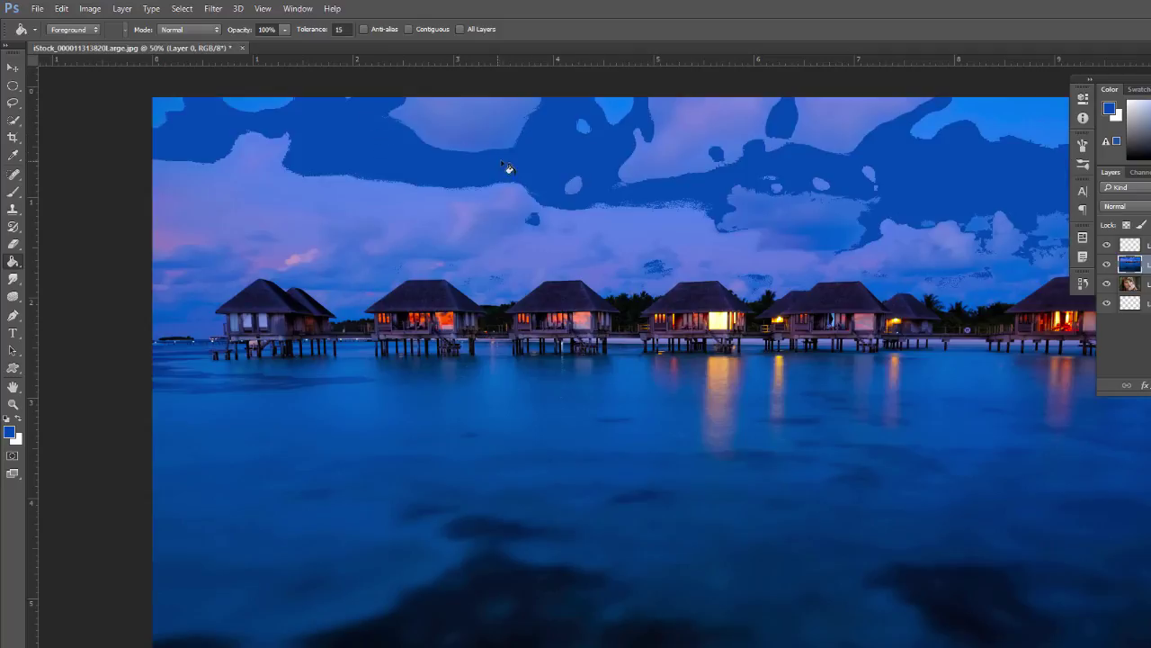
pyautogui.hotkey('ctrl', 'z')
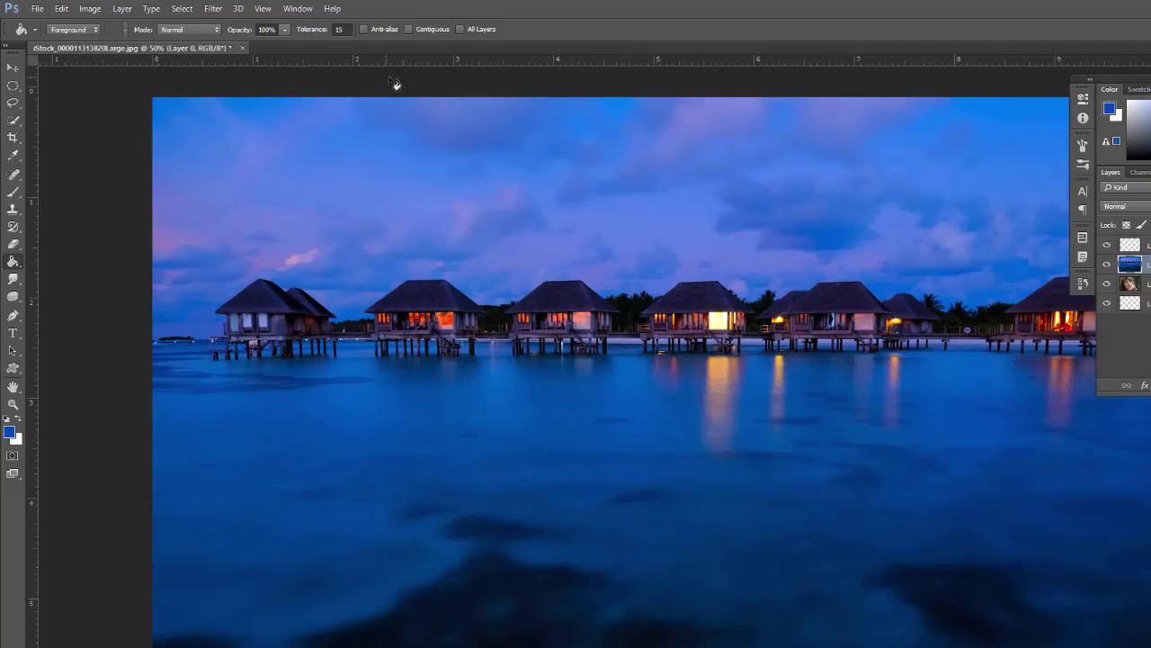
# - Turn on Contiguous and fill the connected sky region blue
pyautogui.click(421, 31)
pyautogui.click(364, 159)
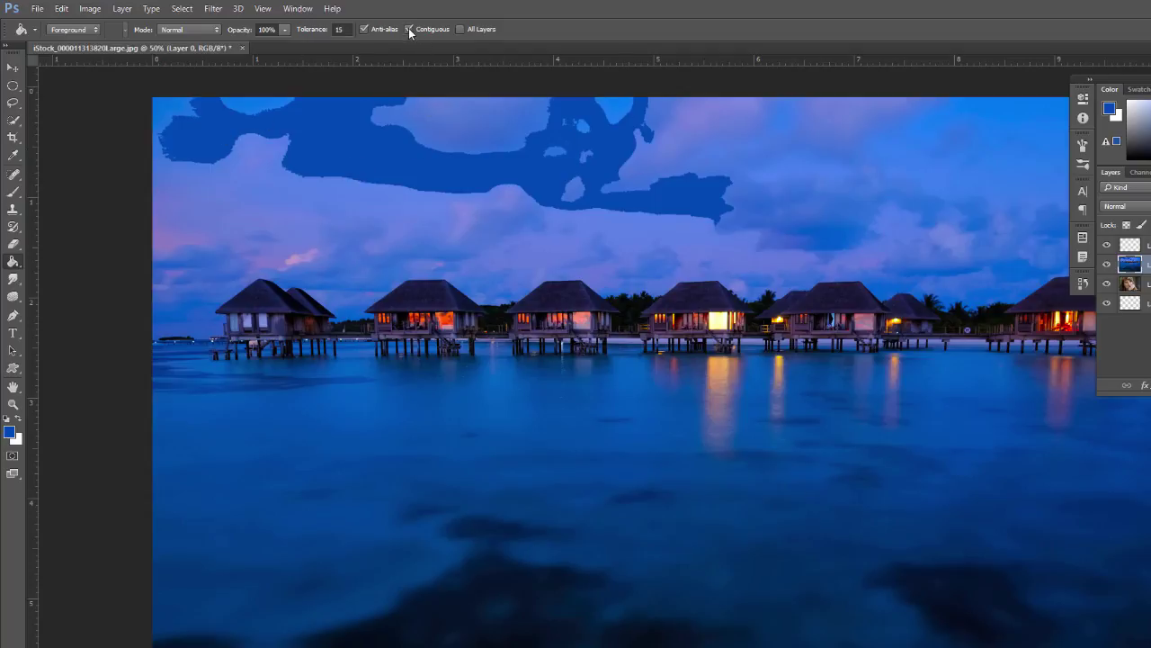
pyautogui.hotkey('ctrl', 'z')
pyautogui.click(361, 135)
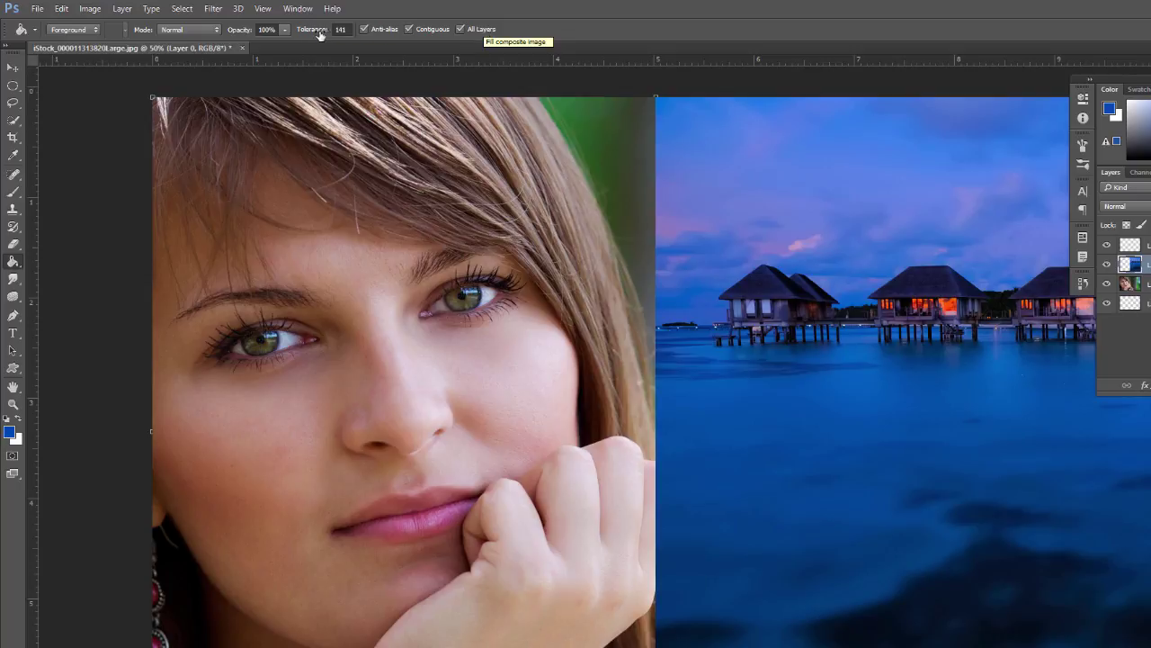
# - Fill from the sky at tolerance about 156 sampling all layers, then toggle the blue layer to compare
pyautogui.moveTo(306, 33); pyautogui.dragTo(314, 33)
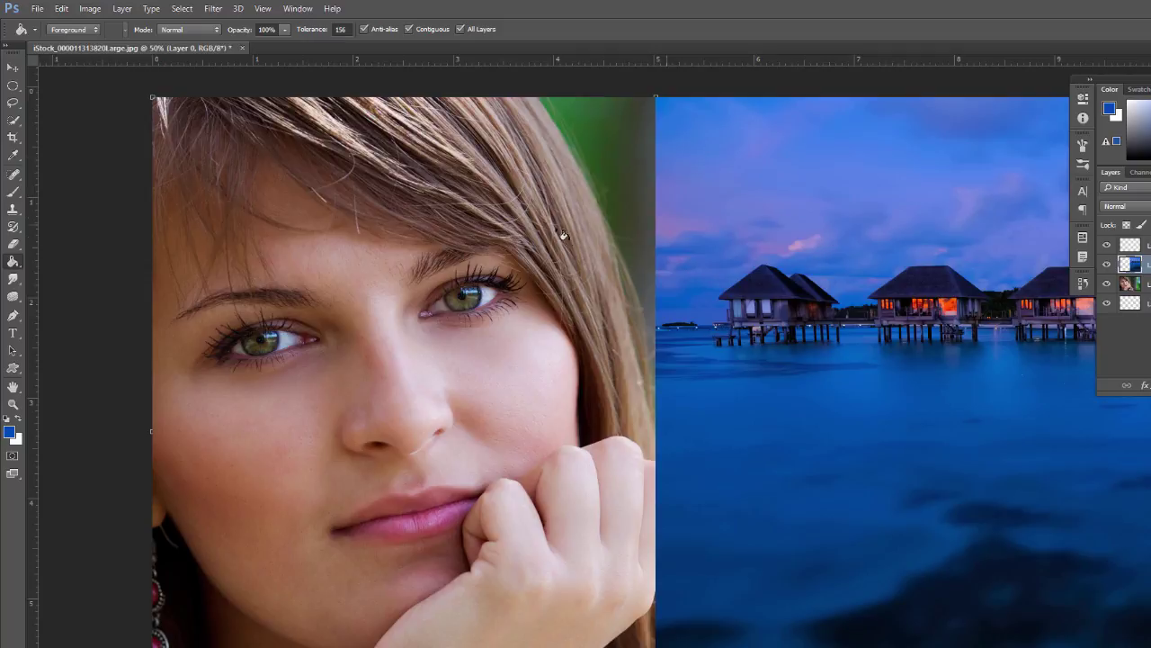
pyautogui.click(670, 170)
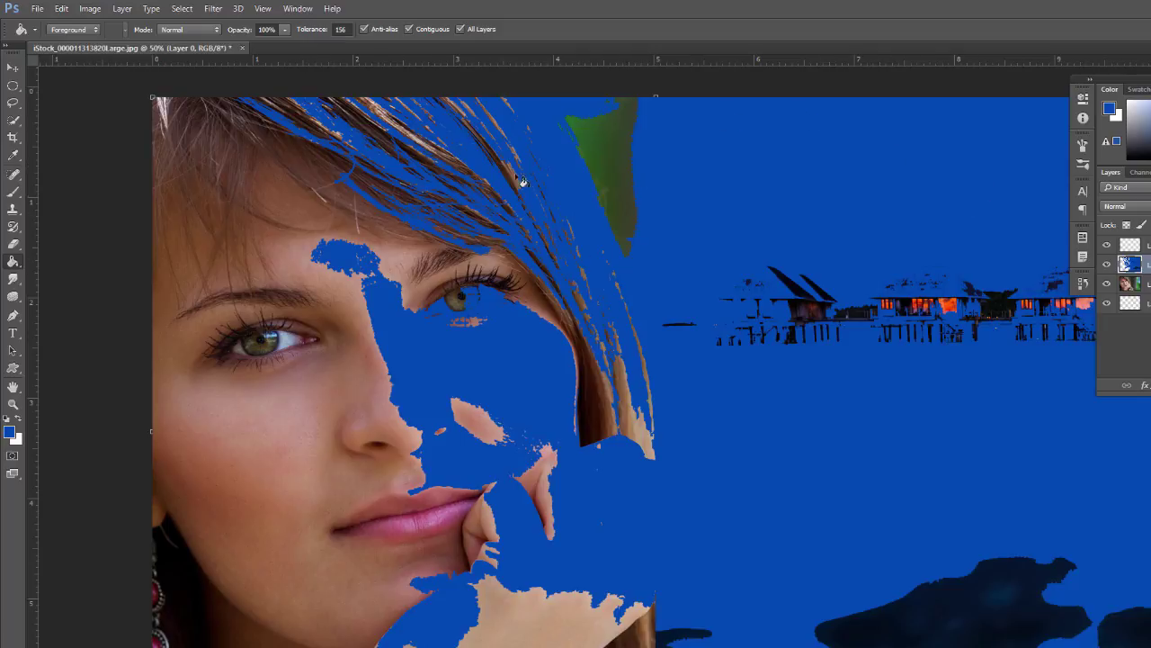
pyautogui.click(1131, 283)
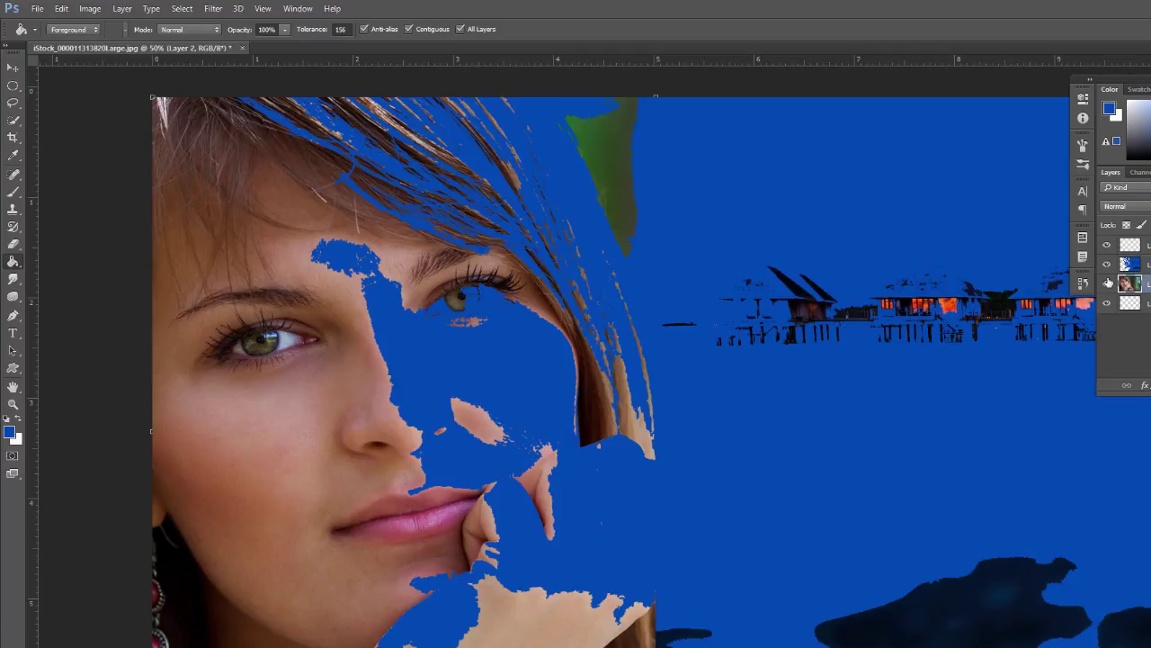
pyautogui.click(1106, 264)
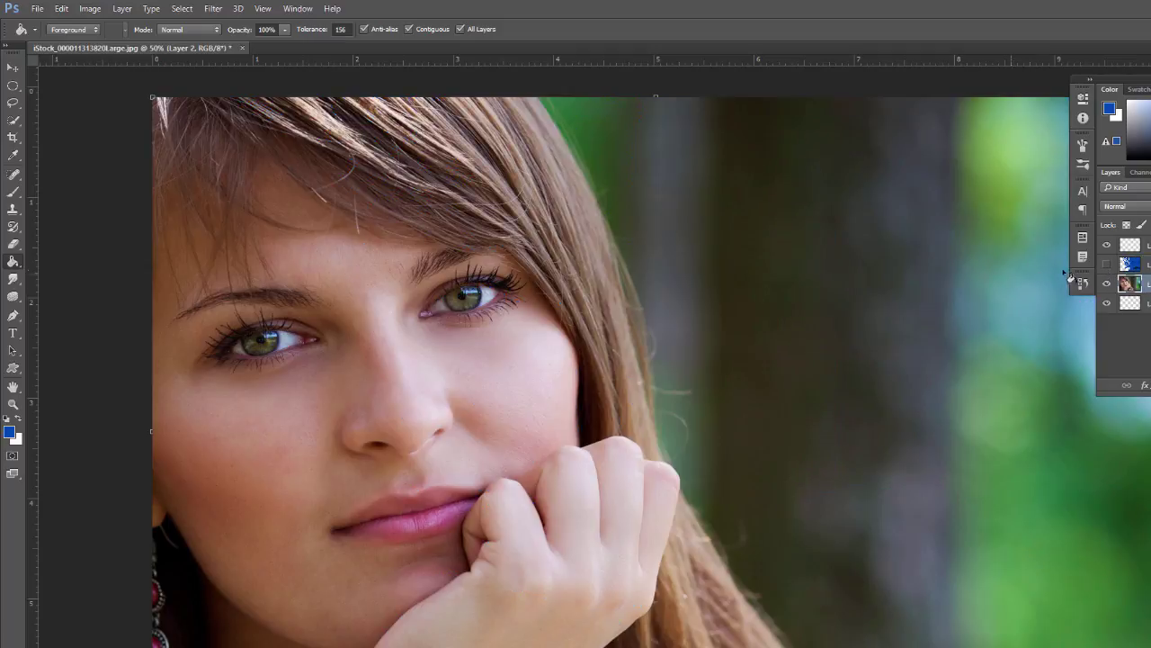
pyautogui.click(1107, 265)
pyautogui.click(1136, 266)
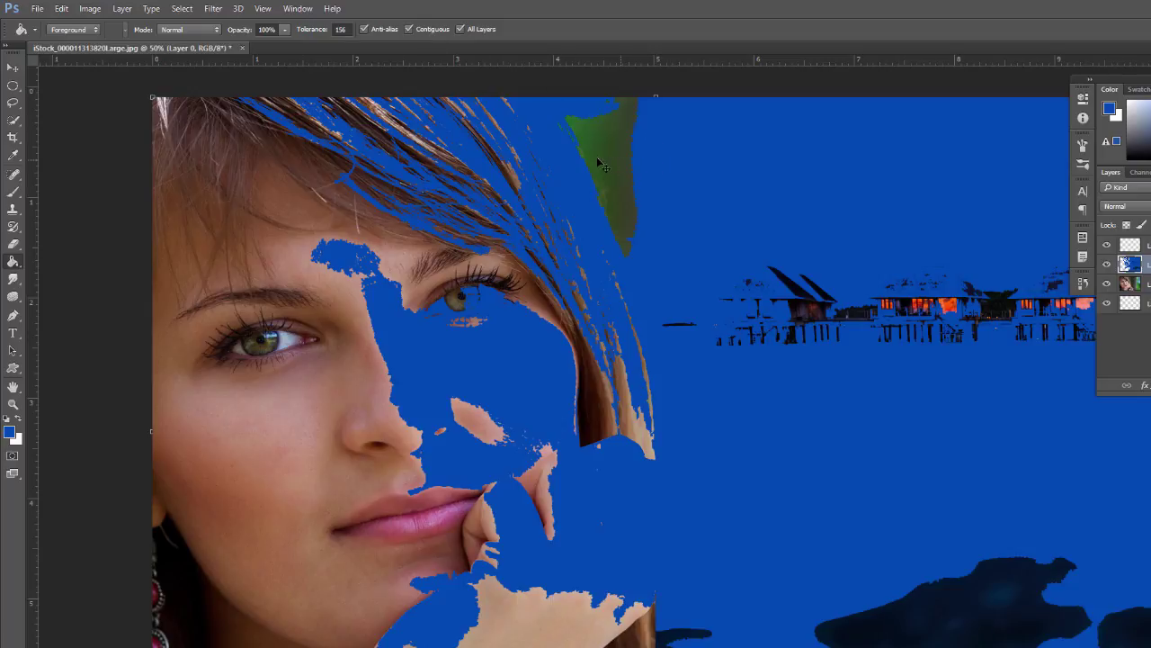
pyautogui.press('alt')
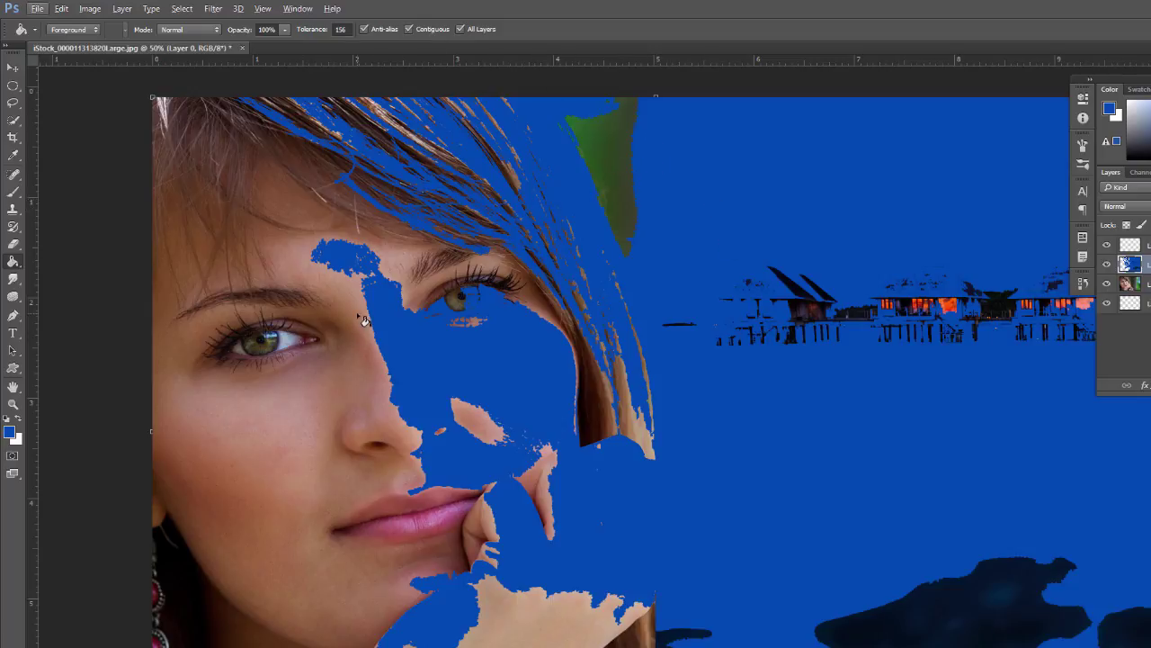